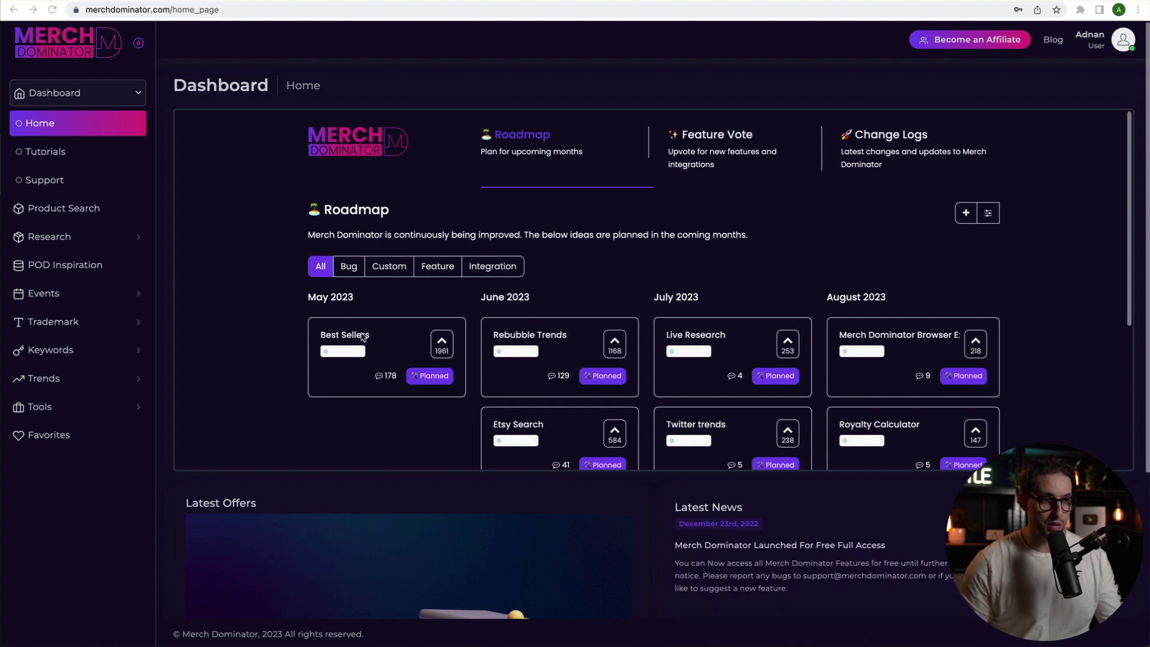
Open the Best Sellers item planned for May 2023 on the roadmap and read its planned features.
{"action": "left_click", "coordinate": [391, 342]}
{"action": "scroll", "coordinate": [435, 330], "scroll_direction": "down", "scroll_amount": 1}
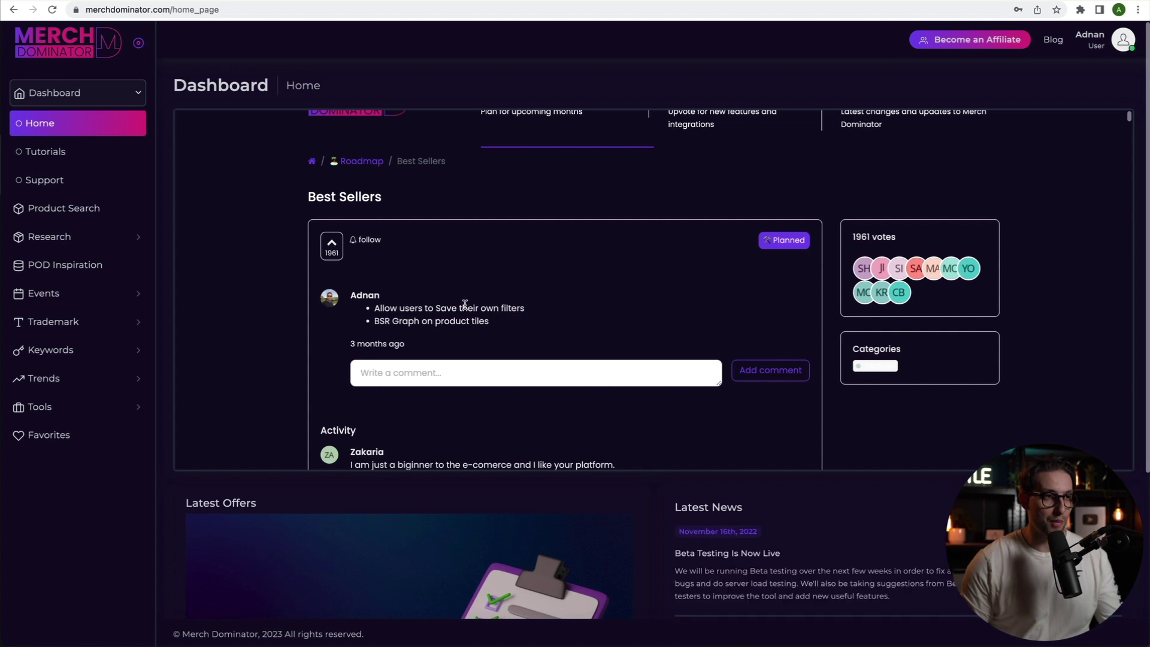
Open the Best Sellers research page and reload it.
{"action": "left_click", "coordinate": [125, 241]}
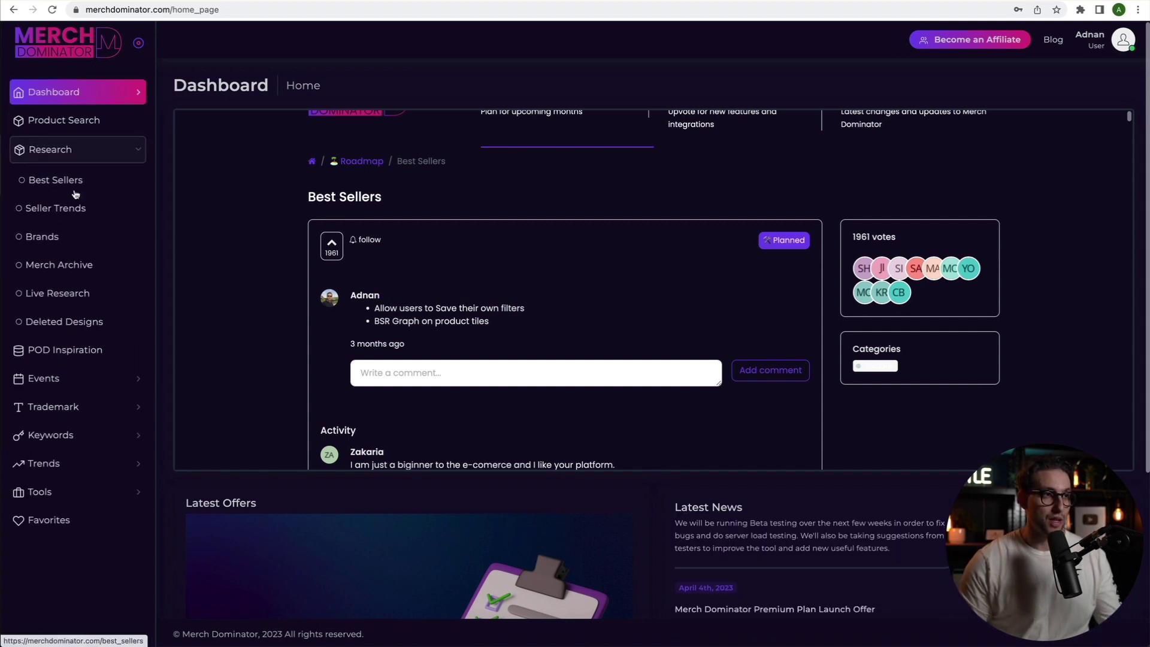
{"action": "left_click", "coordinate": [51, 187]}
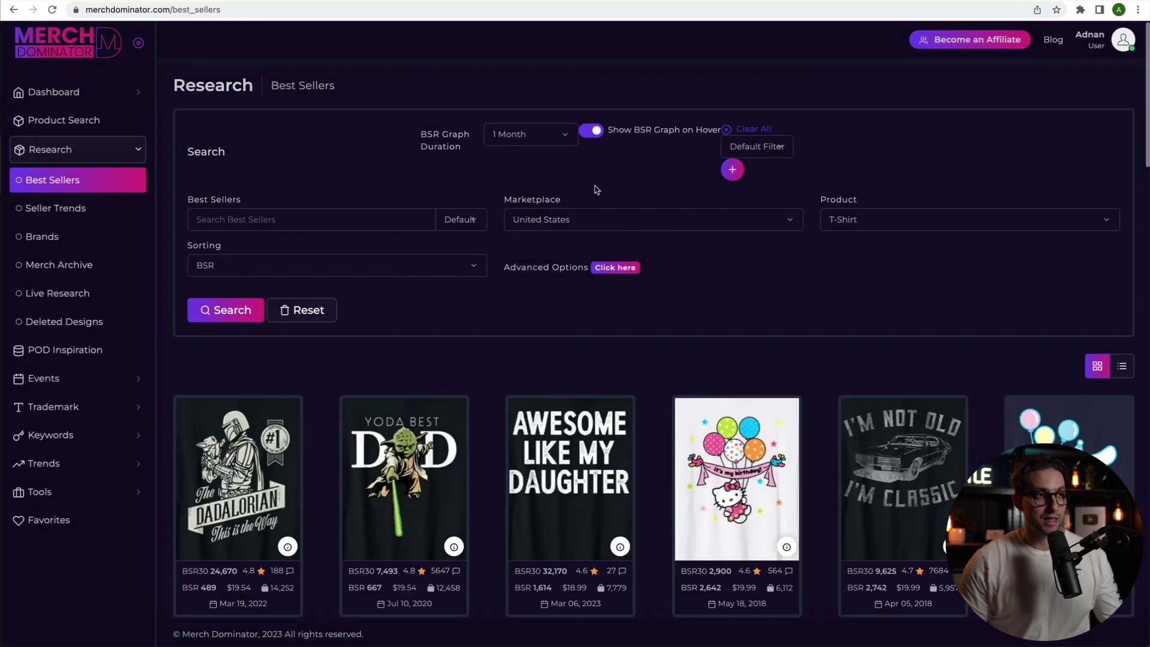
{"action": "left_click", "coordinate": [52, 10]}
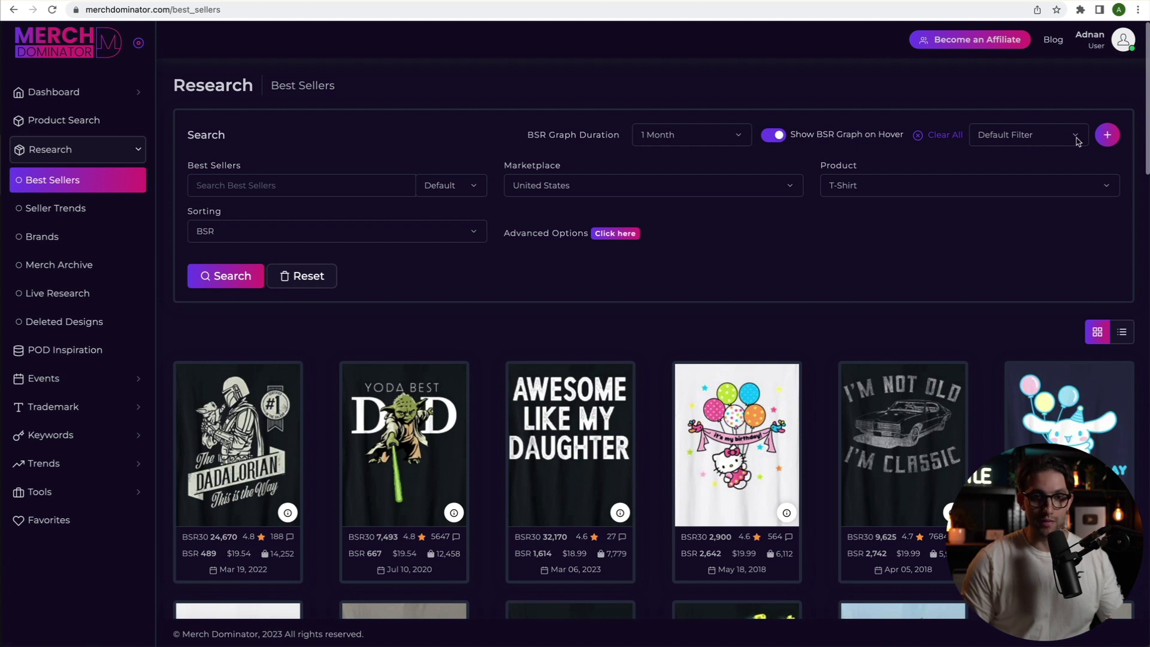
Check the list of saved filters on the Best Sellers page and expand the advanced search options.
{"action": "left_click", "coordinate": [1027, 138]}
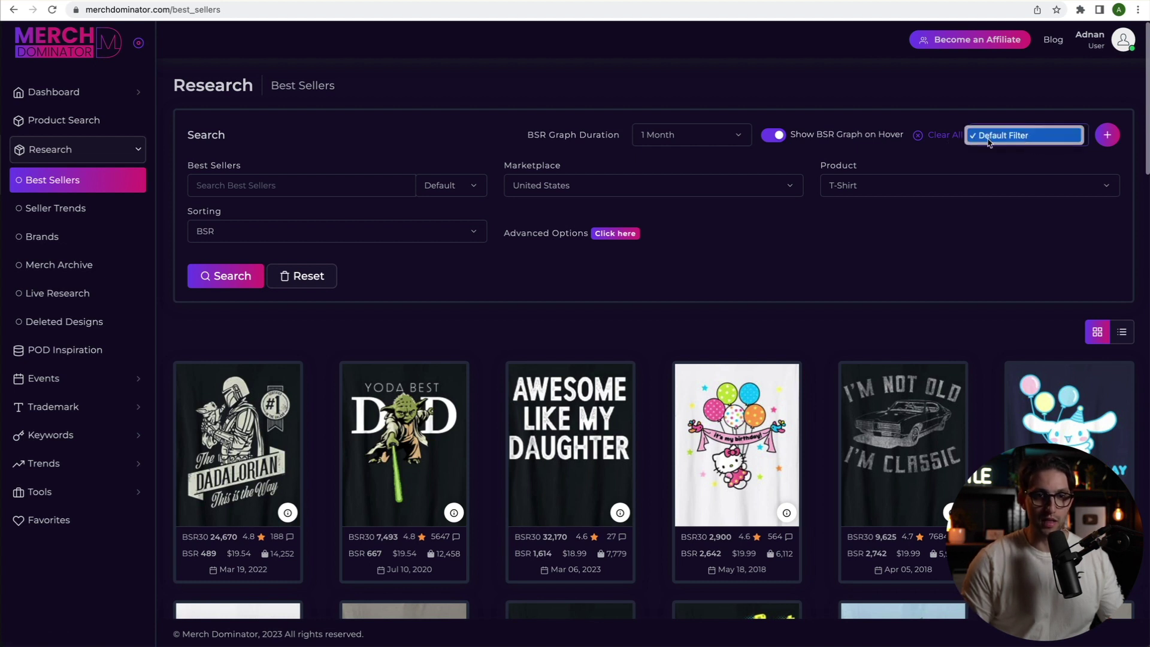
{"action": "left_click", "coordinate": [1016, 145]}
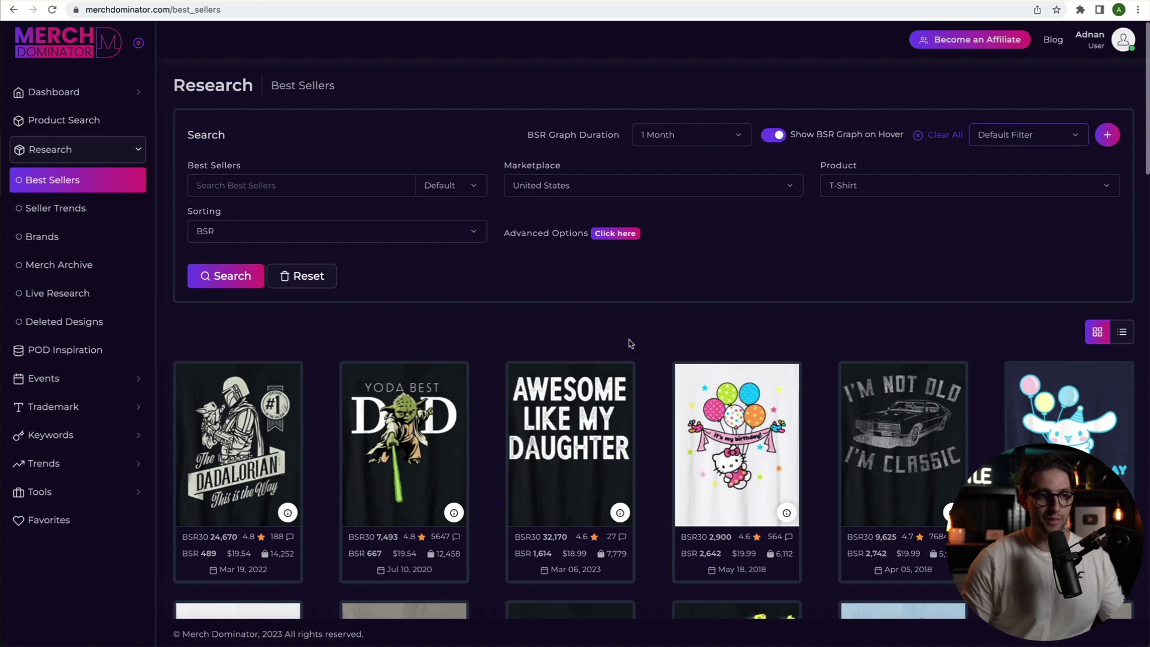
{"action": "left_click", "coordinate": [617, 234]}
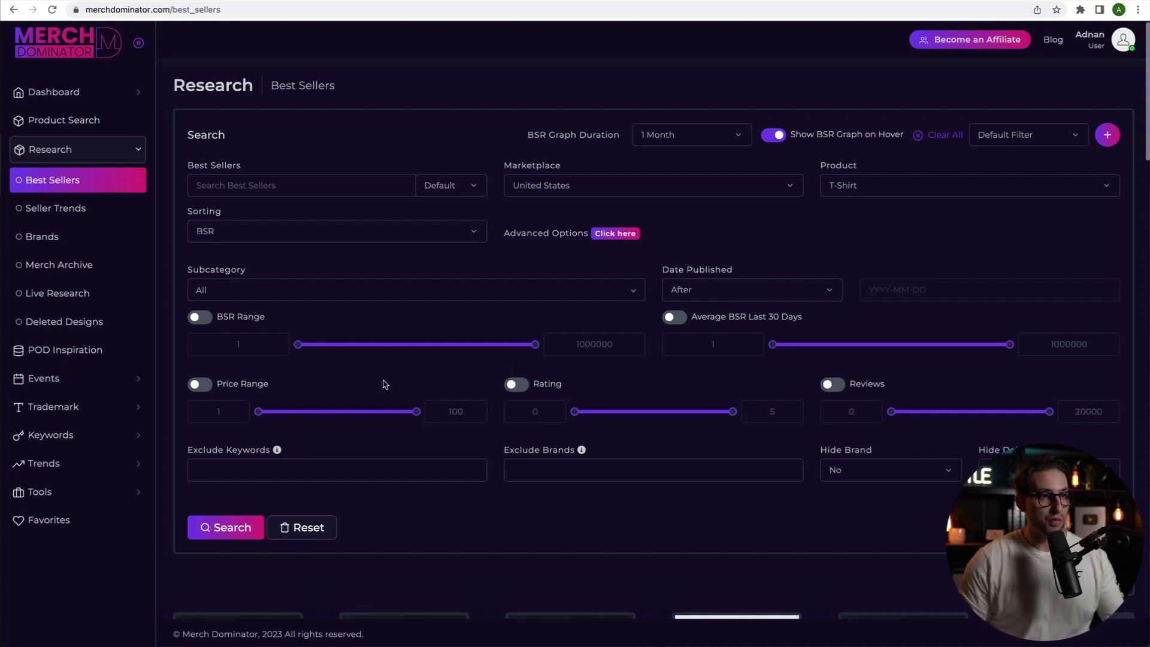
{"action": "scroll", "coordinate": [470, 382], "scroll_direction": "down", "scroll_amount": 1}
{"action": "scroll", "coordinate": [475, 380], "scroll_direction": "up", "scroll_amount": 1}
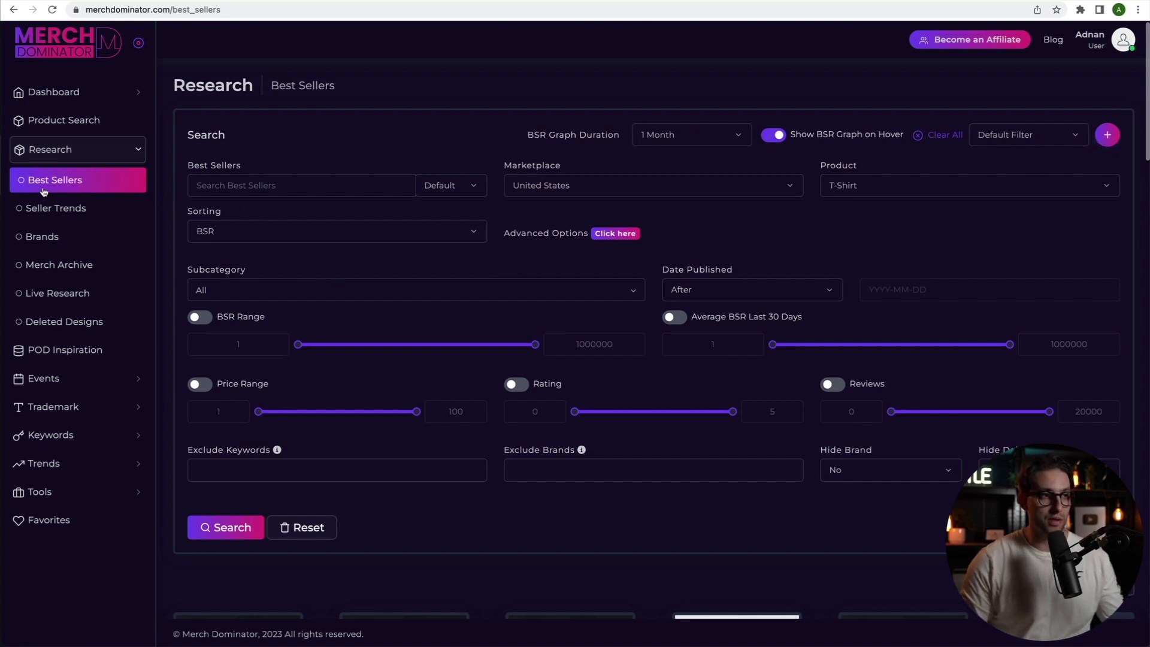
Save a new filter named "T-Shirts USA Newest BSR <200000".
{"action": "left_click", "coordinate": [1107, 134]}
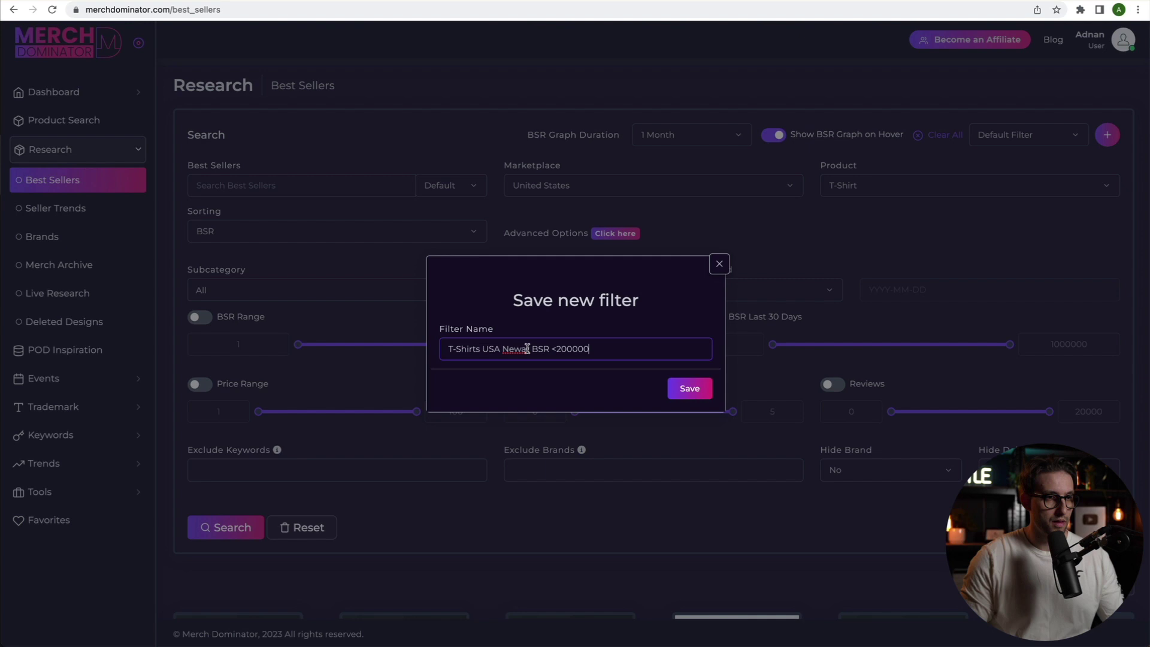
{"action": "key", "text": "BackSpace"}
{"action": "key", "text": "BackSpace"}
{"action": "type", "text": "t"}
{"action": "type", "text": "es"}
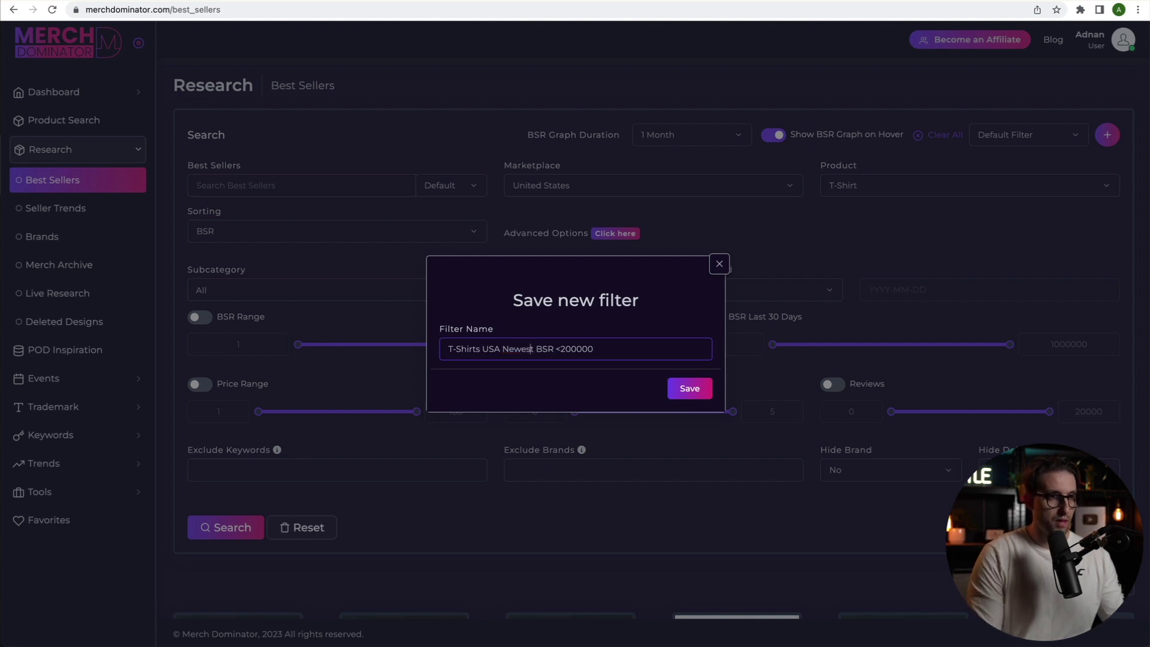
{"action": "left_click", "coordinate": [689, 389]}
{"action": "left_click", "coordinate": [578, 395]}
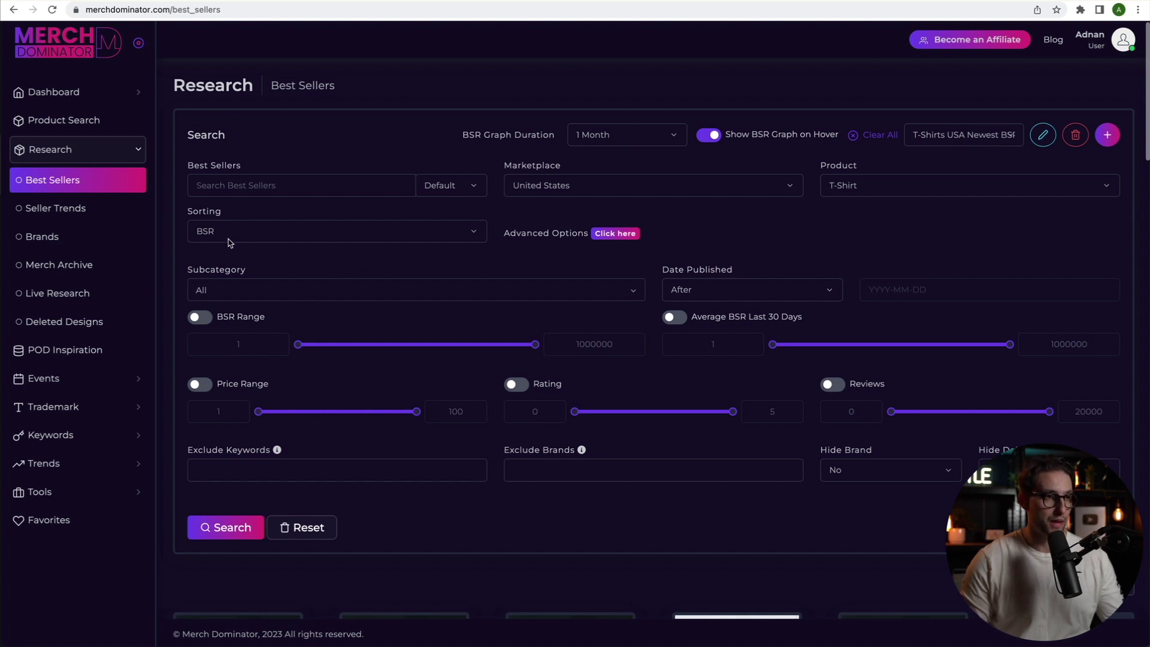
Set the sorting to Newest and enable the BSR Range with a maximum of 200000.
{"action": "left_click", "coordinate": [258, 235]}
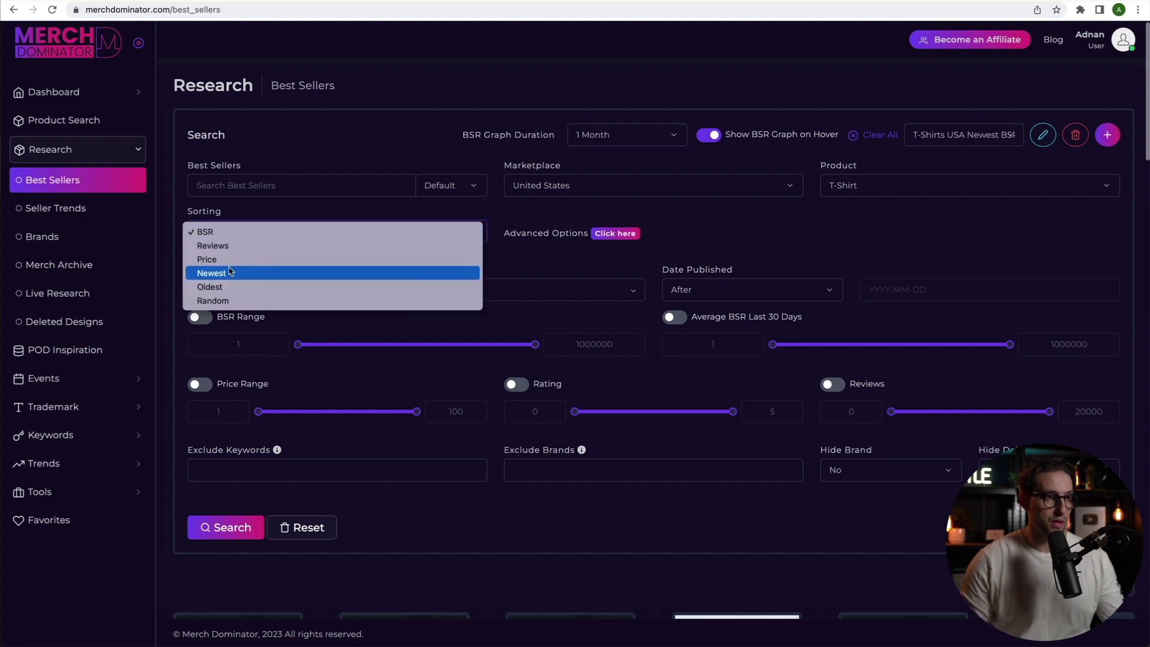
{"action": "left_click", "coordinate": [232, 271]}
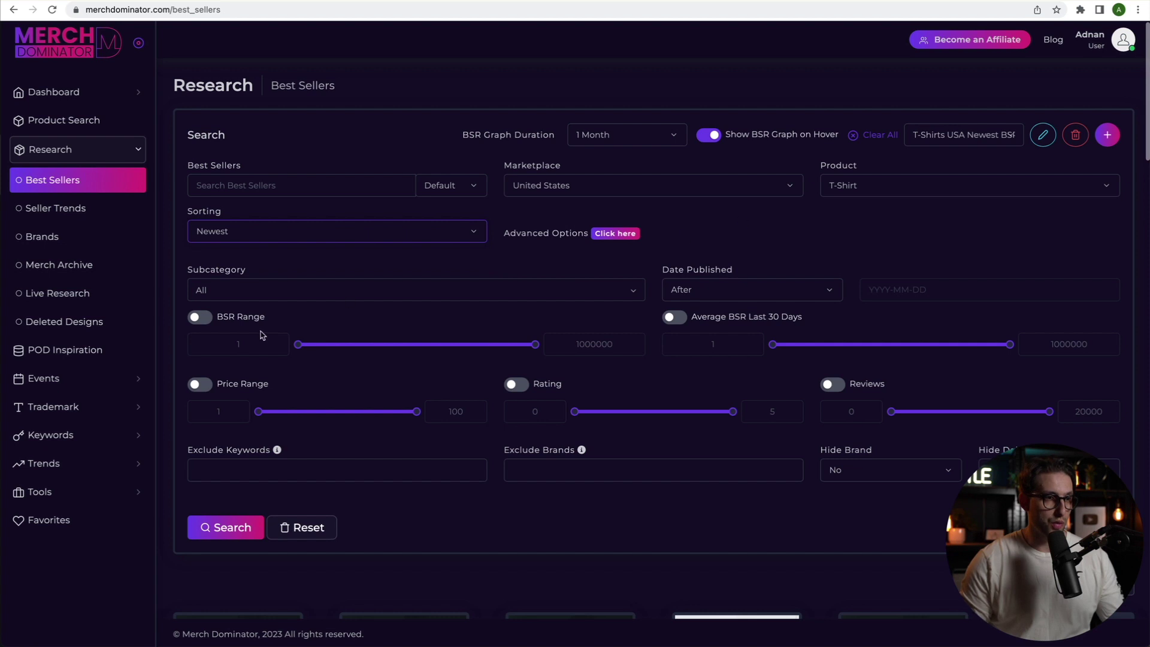
{"action": "left_click", "coordinate": [199, 318]}
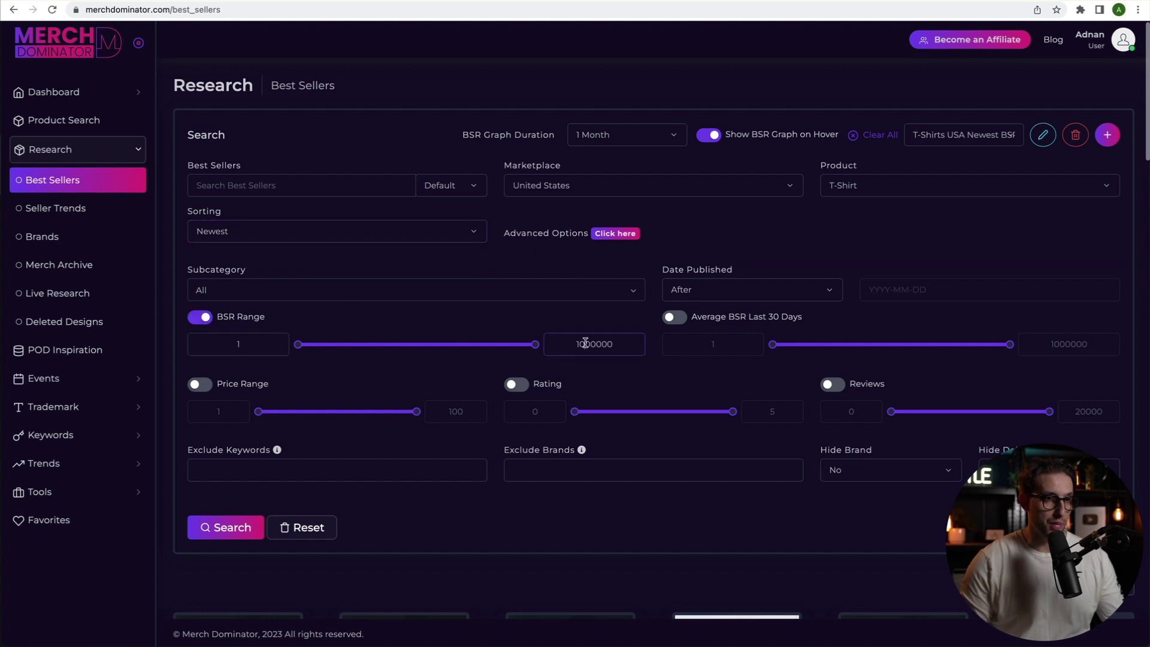
{"action": "double_click", "coordinate": [584, 342]}
{"action": "type", "text": "20000"}
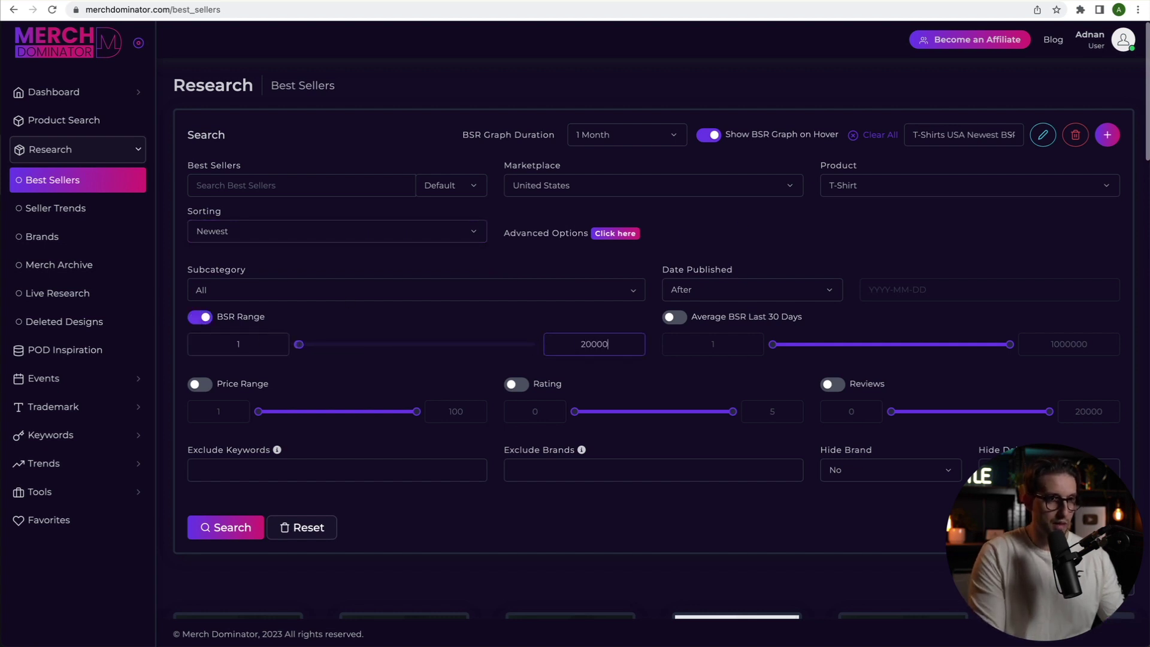
{"action": "type", "text": "0"}
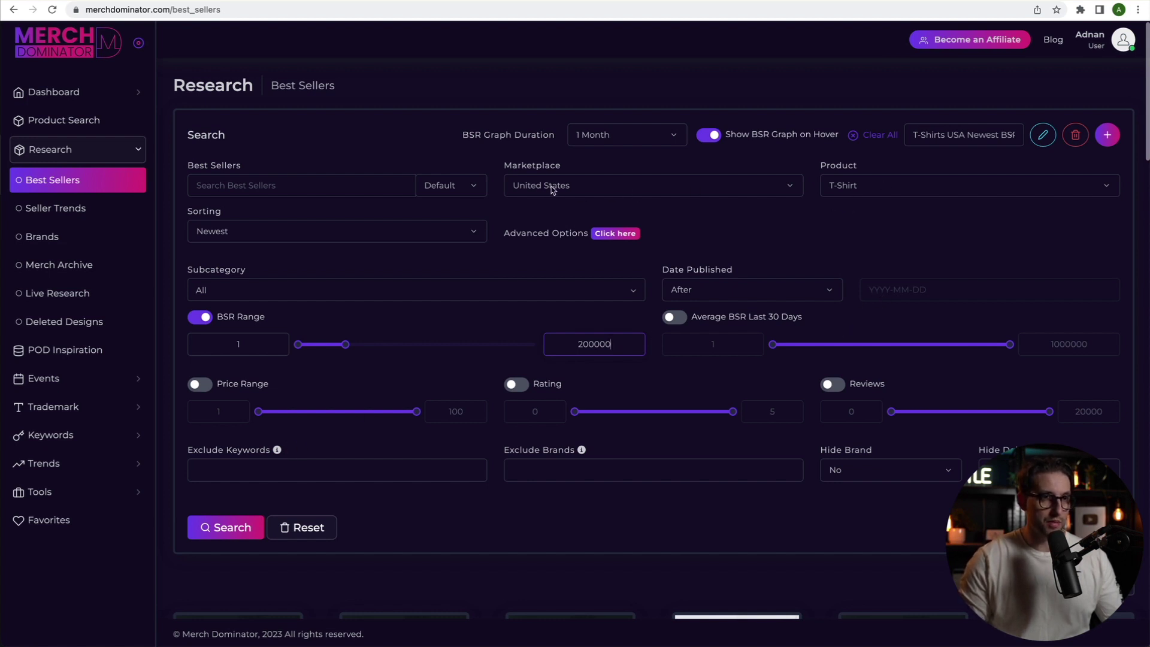
Run the Best Sellers search with these filter settings and look through the resulting designs.
{"action": "left_click", "coordinate": [219, 527]}
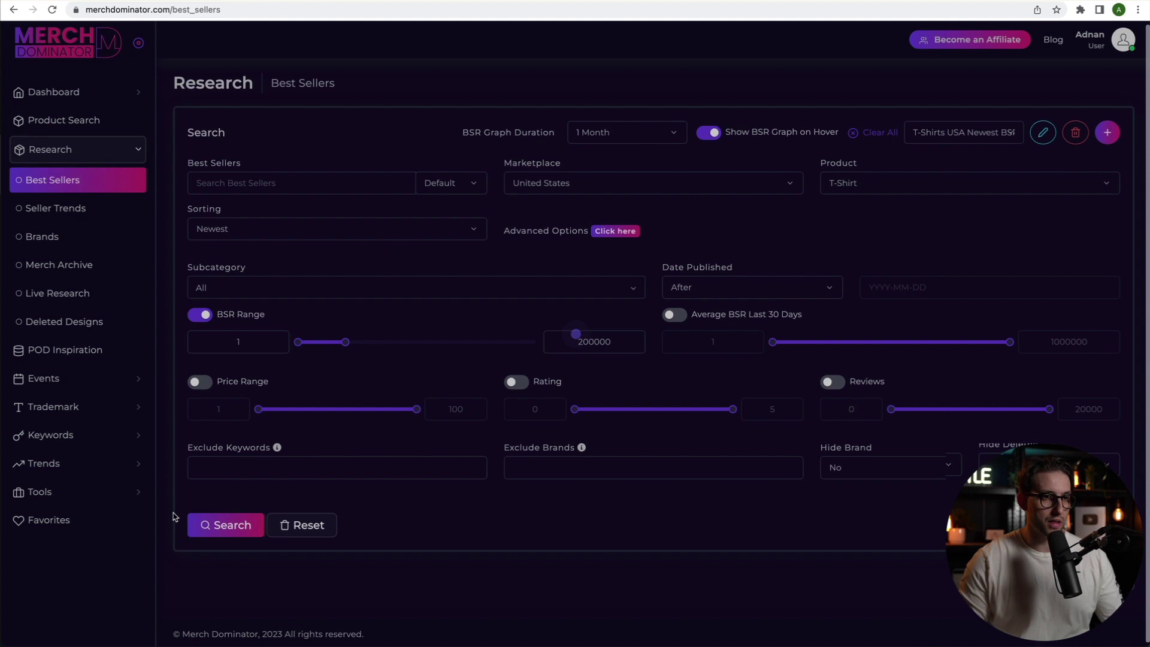
{"action": "scroll", "coordinate": [436, 465], "scroll_direction": "down", "scroll_amount": 5}
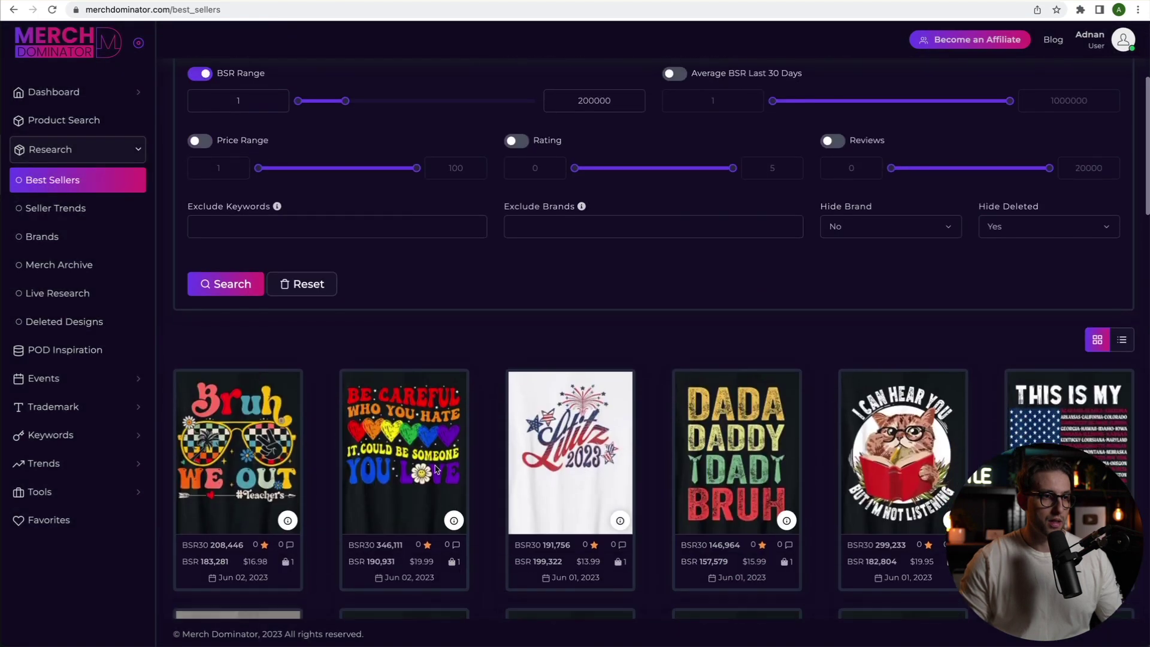
{"action": "mouse_move", "coordinate": [257, 490]}
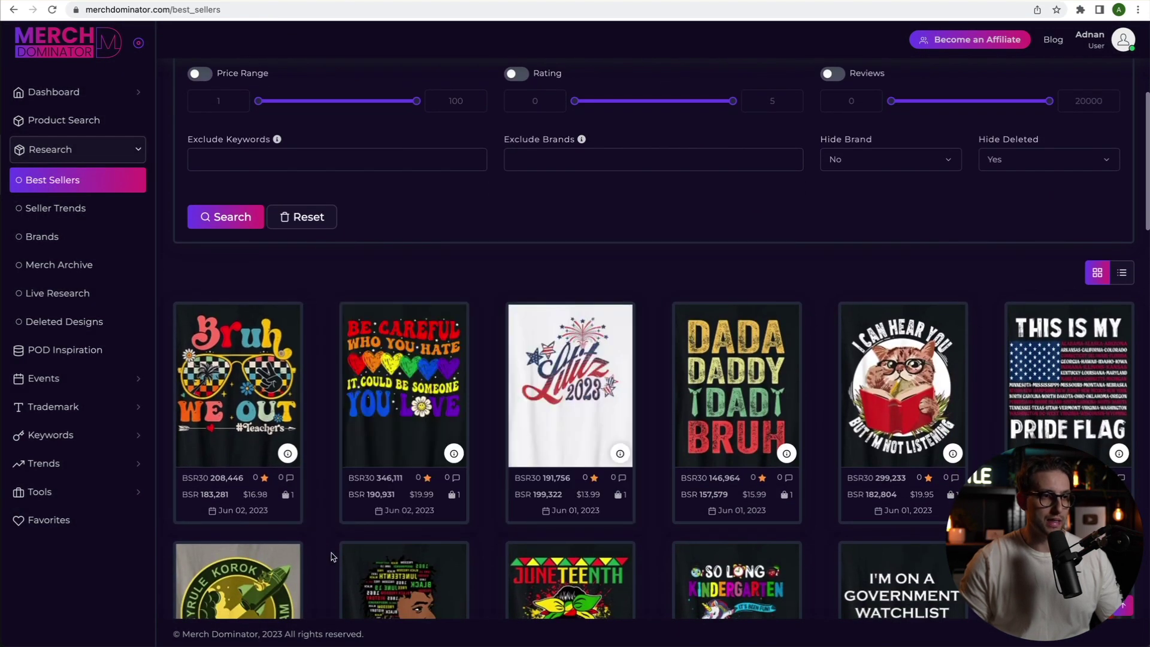
{"action": "scroll", "coordinate": [335, 479], "scroll_direction": "up", "scroll_amount": 3}
{"action": "scroll", "coordinate": [409, 367], "scroll_direction": "up", "scroll_amount": 3}
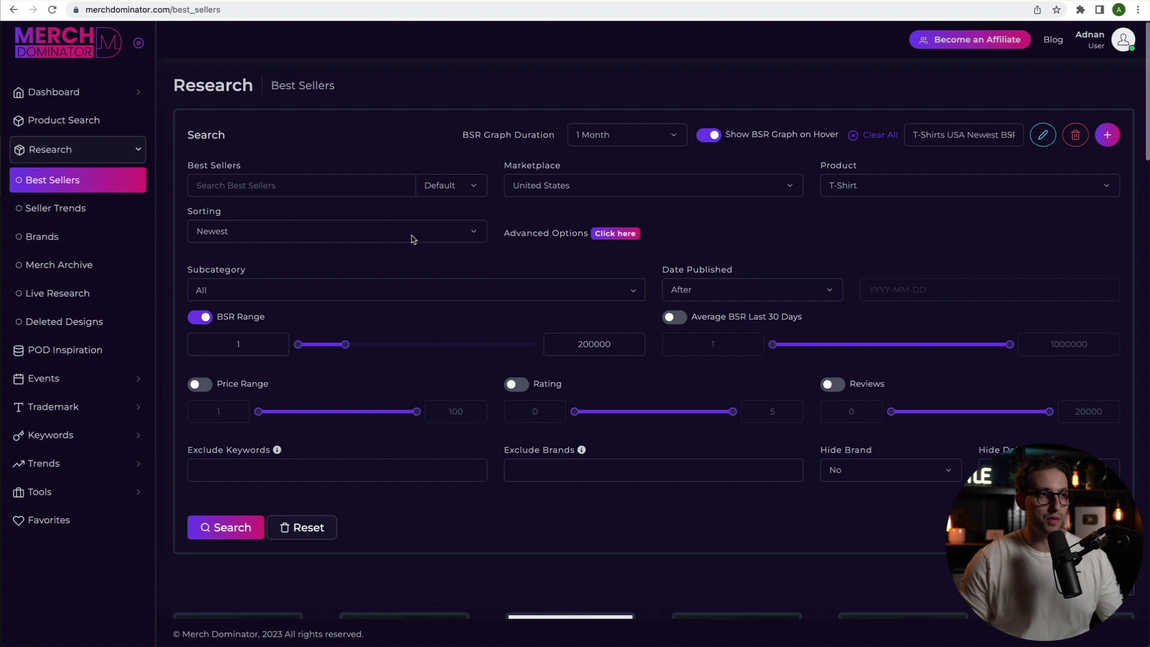
Leave for Brands, return to Best Sellers, and load the saved filter "T-Shirts USA Newest BSR <200000".
{"action": "left_click", "coordinate": [48, 239]}
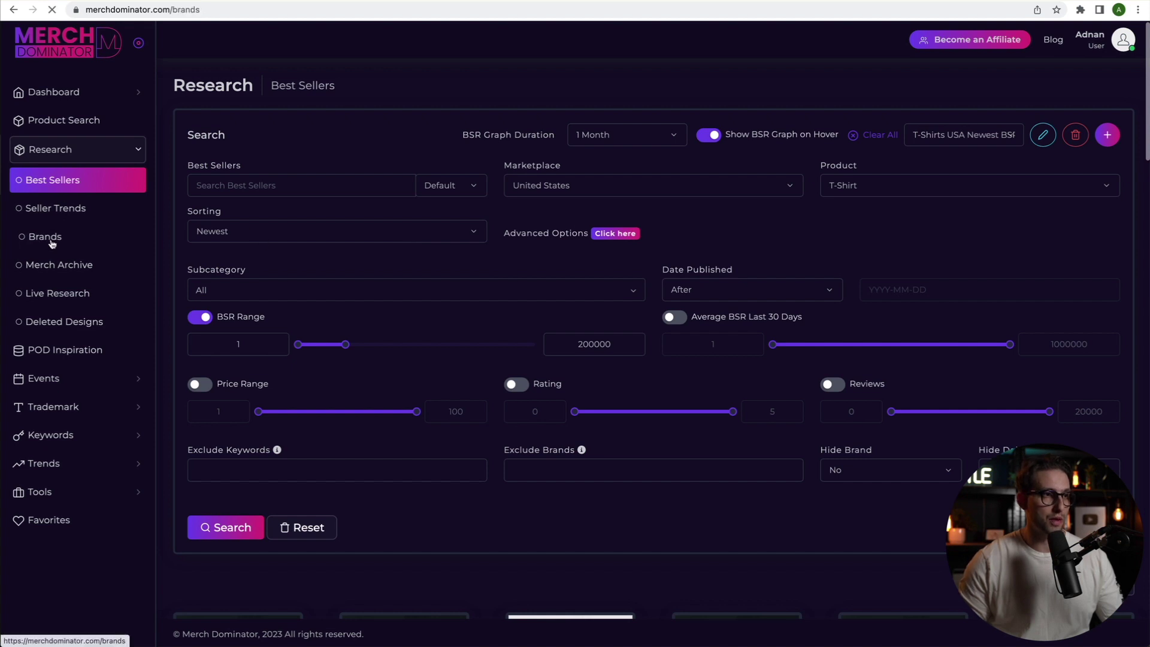
{"action": "left_click", "coordinate": [60, 181]}
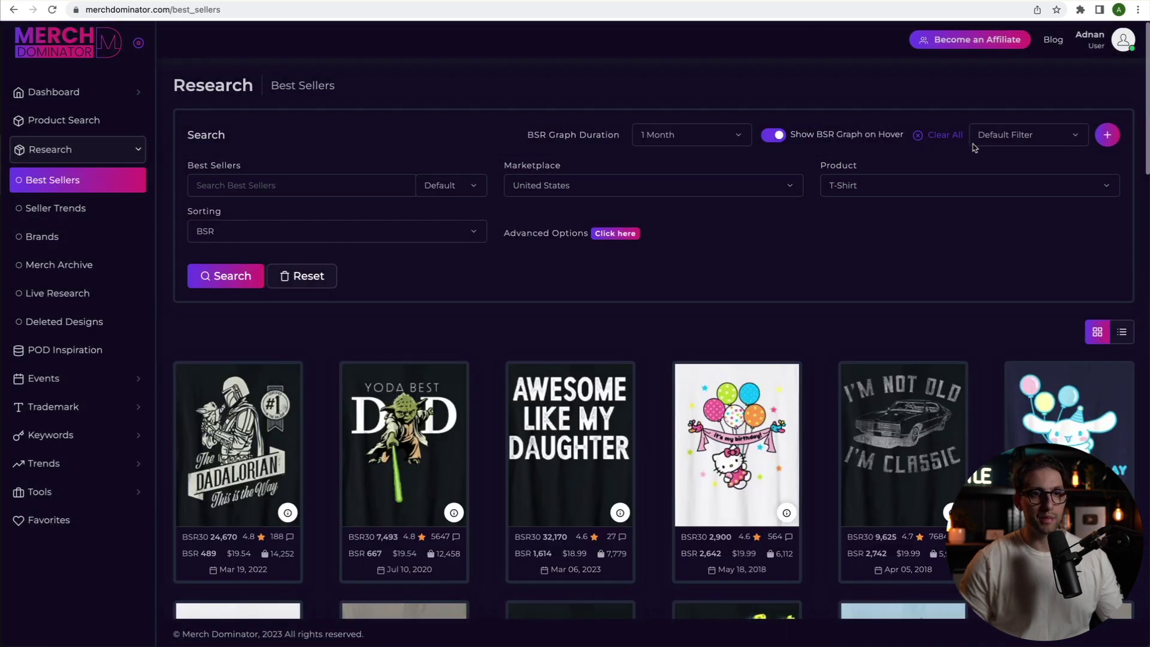
{"action": "left_click", "coordinate": [1021, 138]}
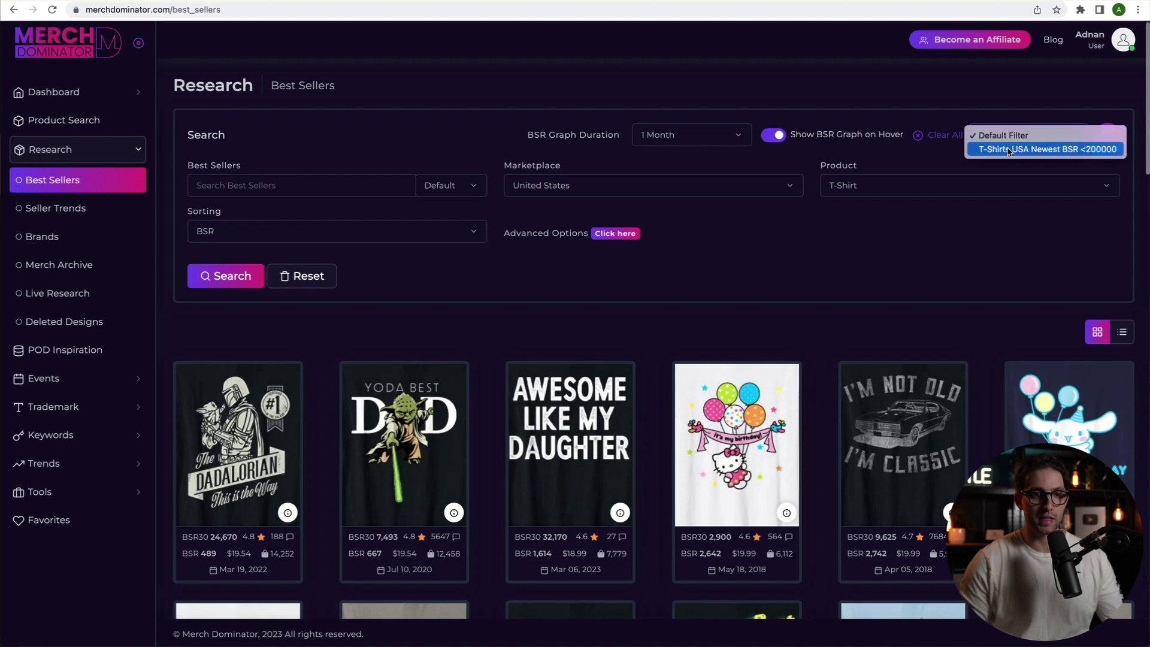
{"action": "left_click", "coordinate": [1009, 150]}
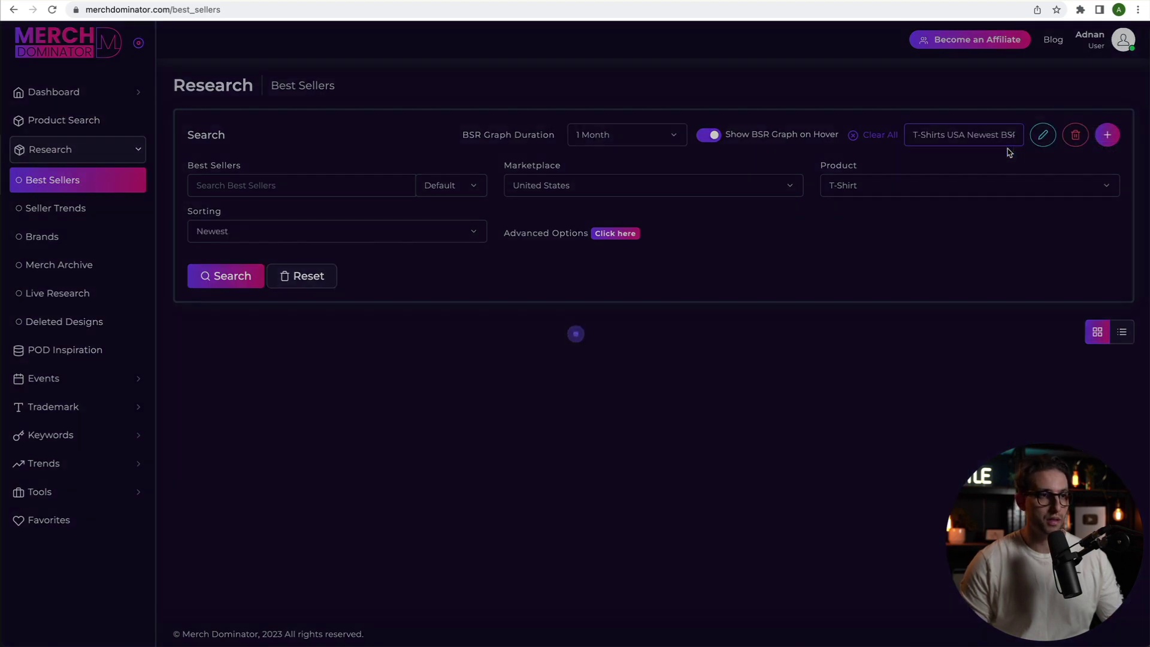
{"action": "scroll", "coordinate": [407, 299], "scroll_direction": "down", "scroll_amount": 3}
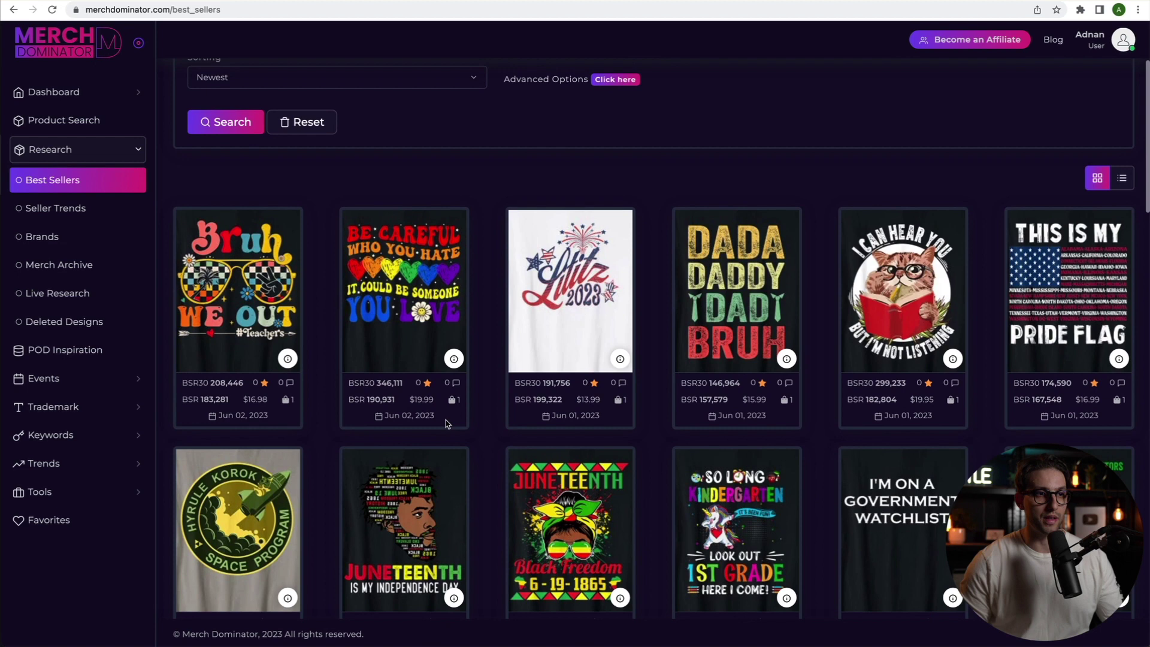
{"action": "scroll", "coordinate": [512, 174], "scroll_direction": "up", "scroll_amount": 3}
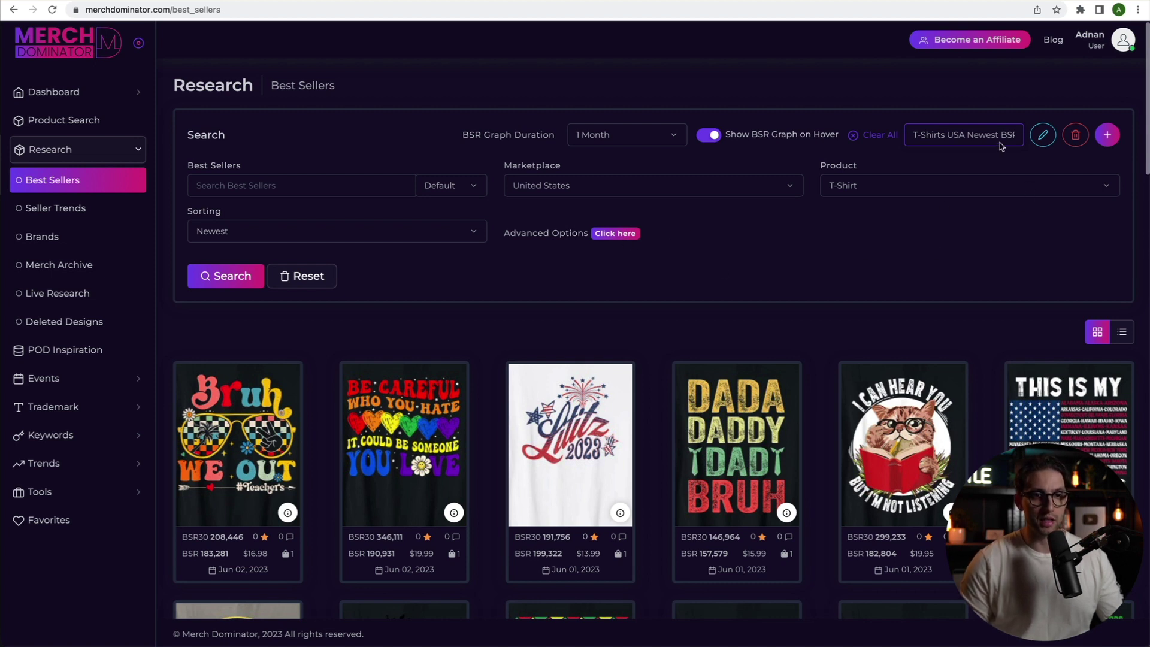
View the saved filter's rename dialog and, with advanced options expanded, the new-filter dialog, closing both without saving.
{"action": "left_click", "coordinate": [1045, 144]}
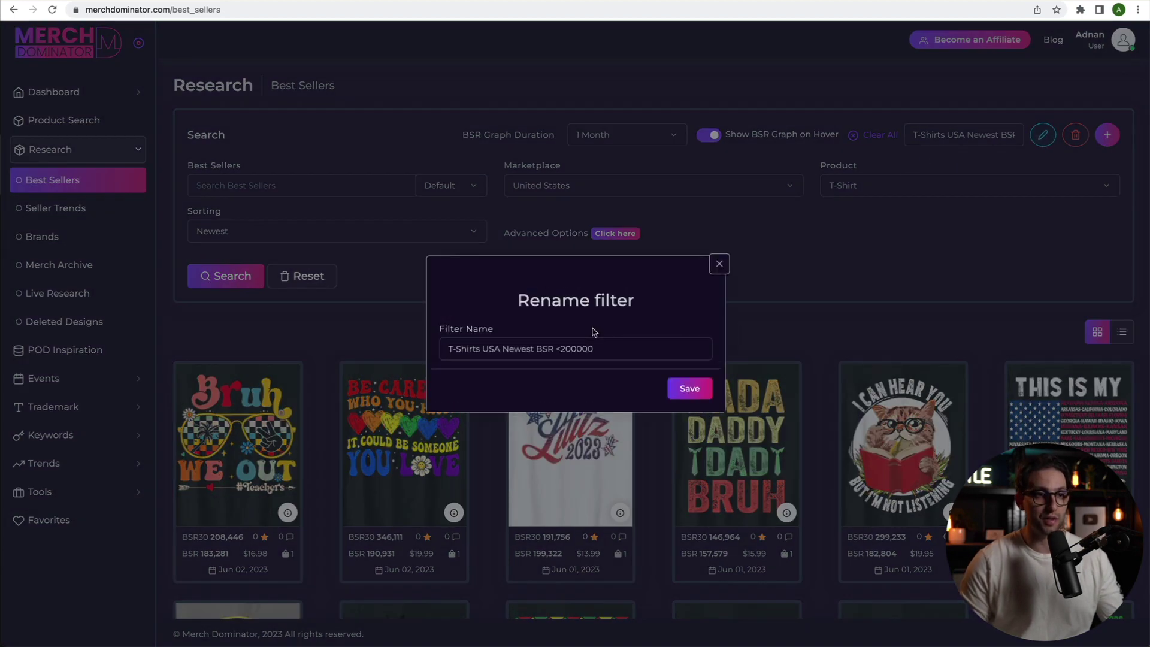
{"action": "left_click", "coordinate": [718, 264]}
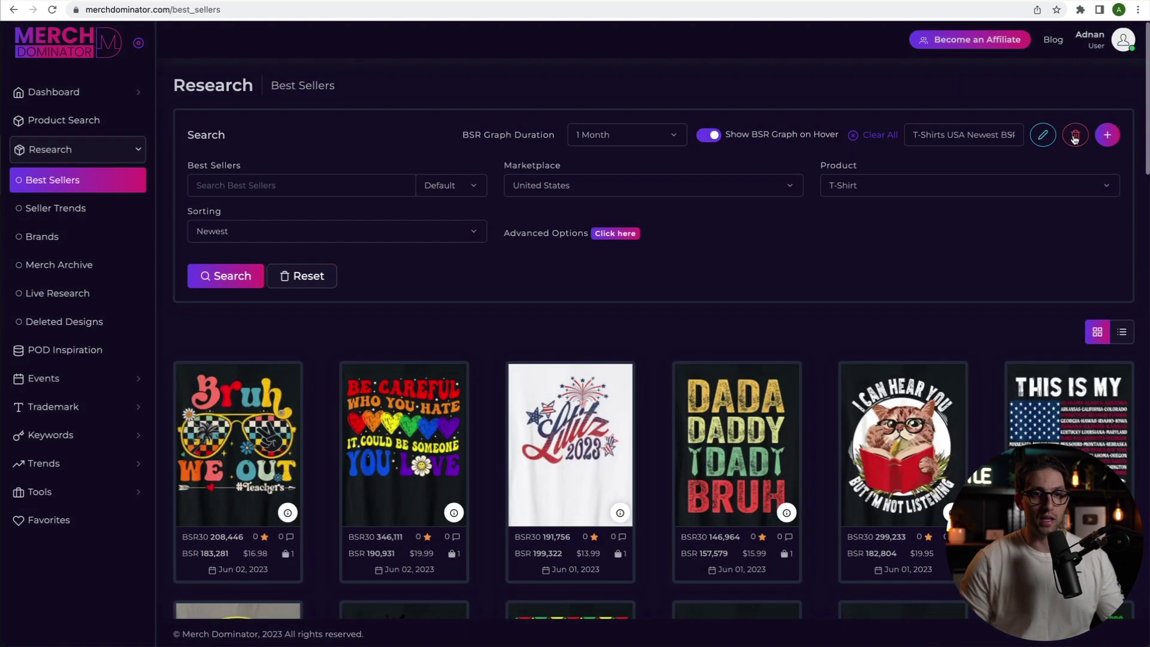
{"action": "left_click", "coordinate": [616, 236]}
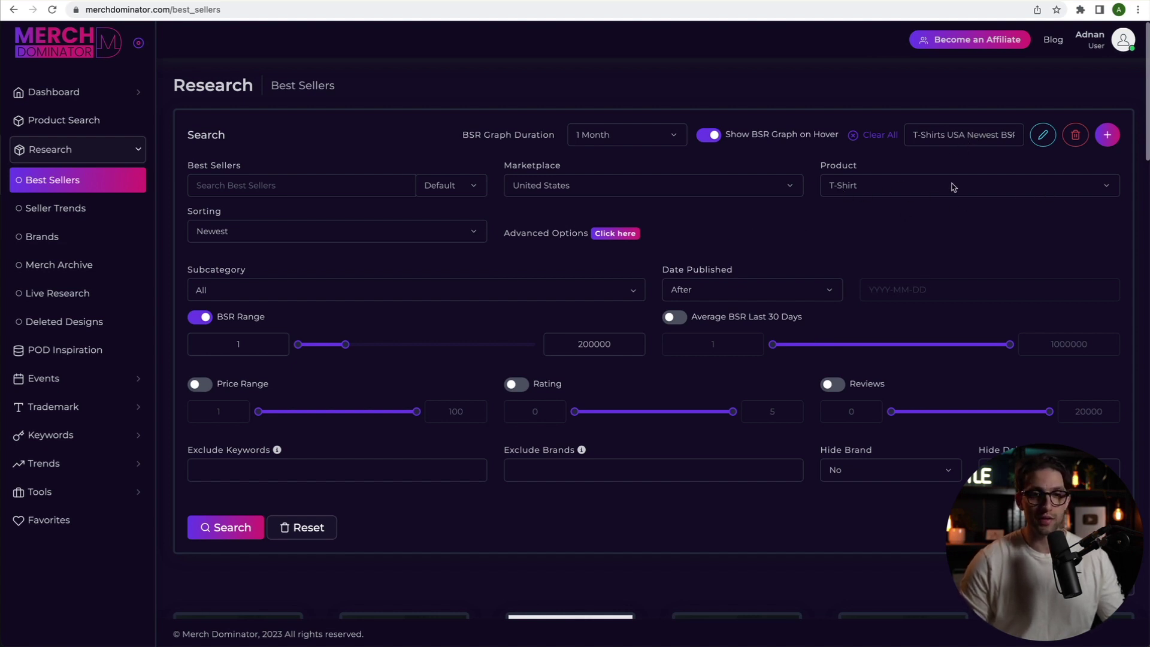
{"action": "left_click", "coordinate": [1107, 136]}
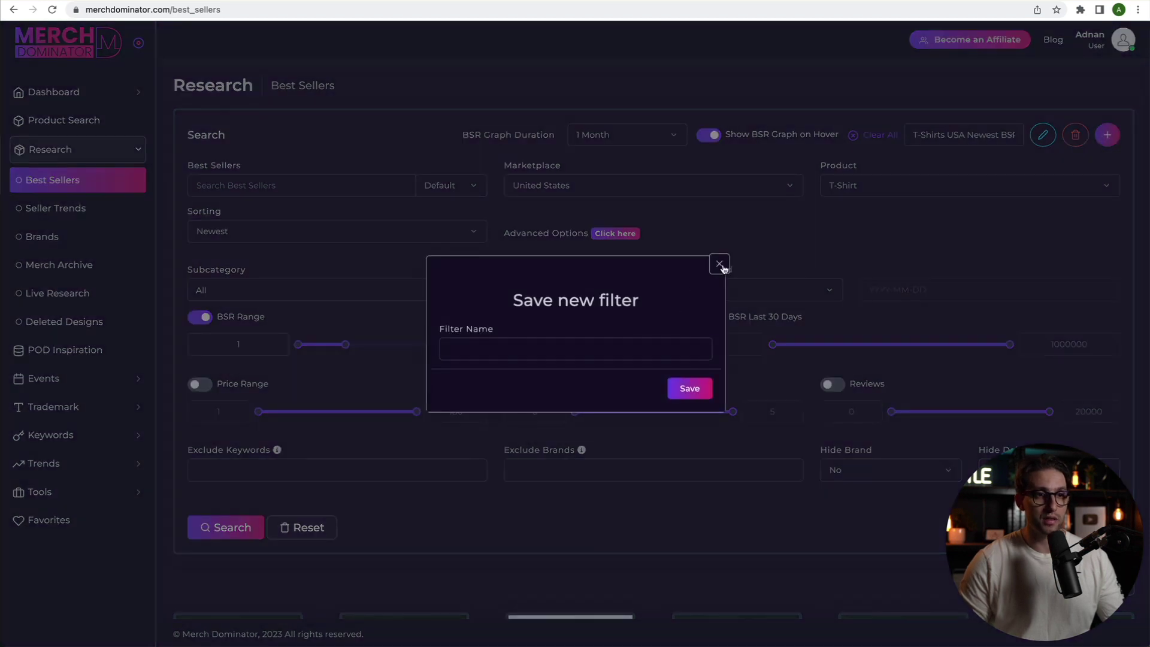
{"action": "left_click", "coordinate": [720, 265]}
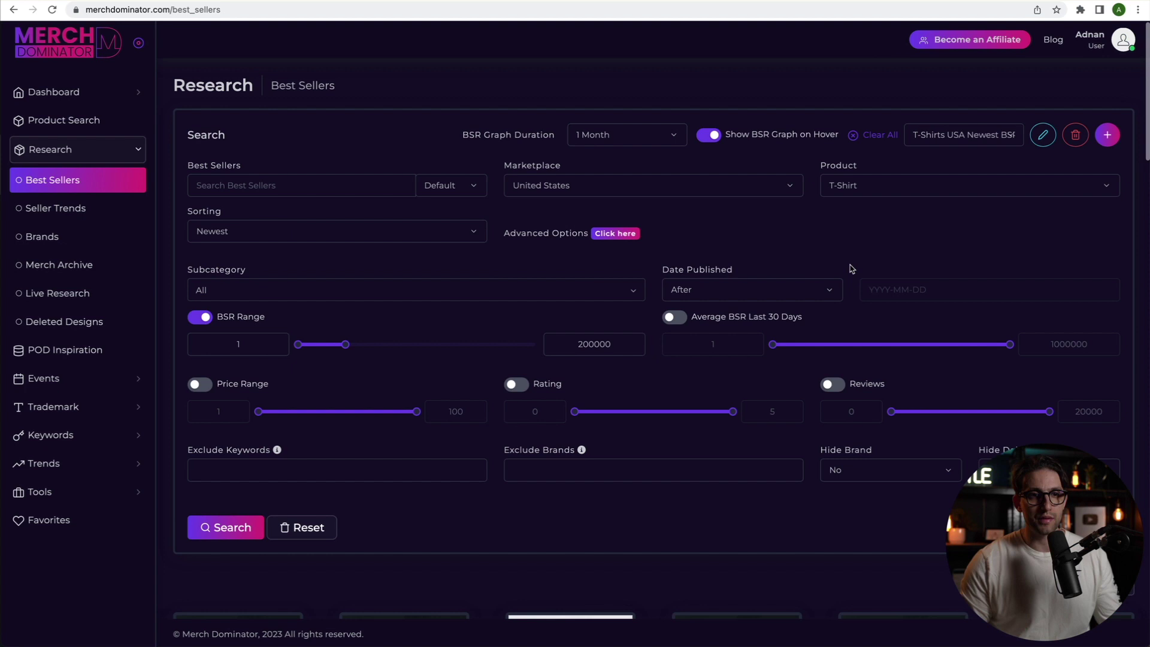
Change the product type of the Best Sellers filter to KDP.
{"action": "left_click", "coordinate": [869, 191]}
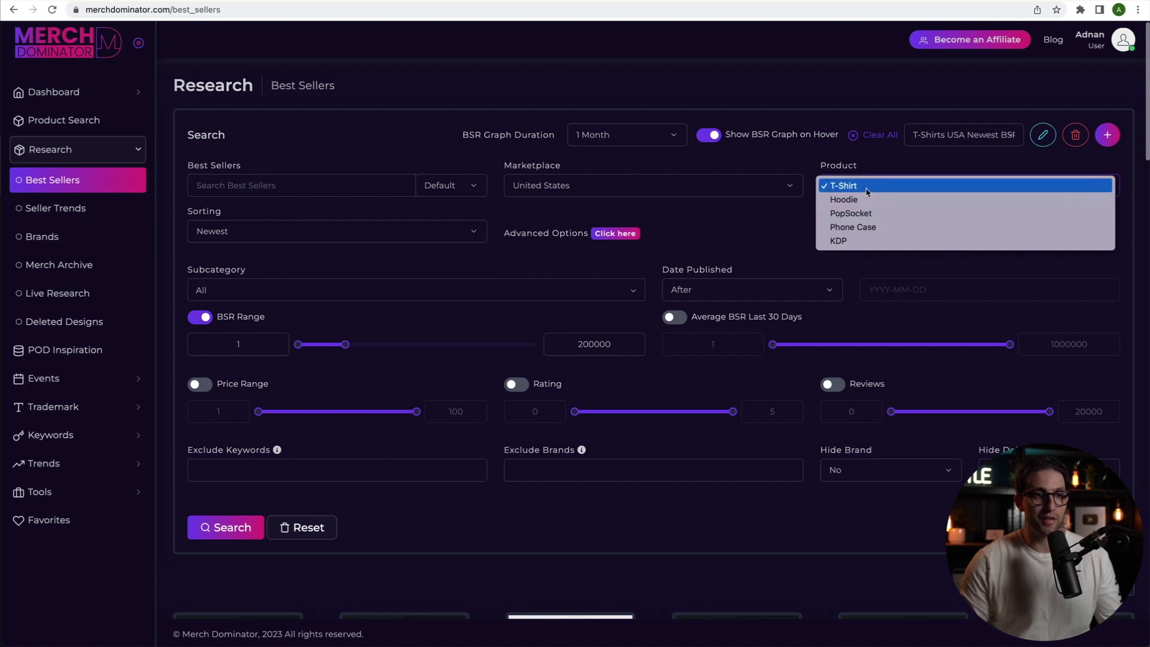
{"action": "left_click", "coordinate": [957, 238]}
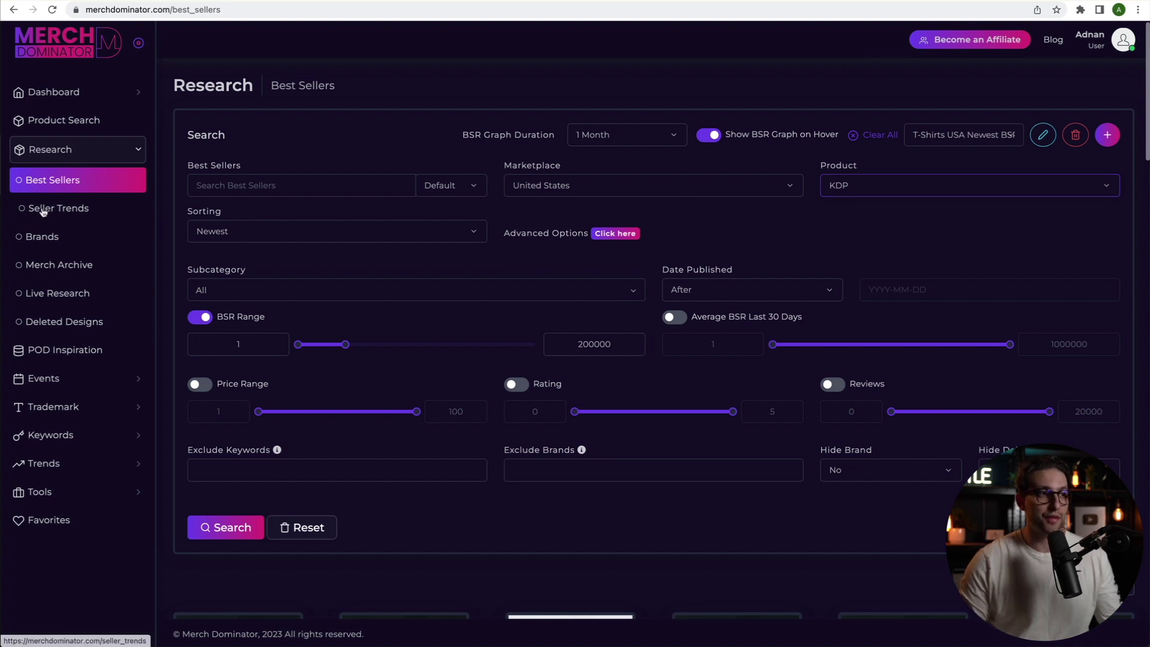
Open the Seller Trends research page and view its list of saved filters.
{"action": "left_click", "coordinate": [77, 212]}
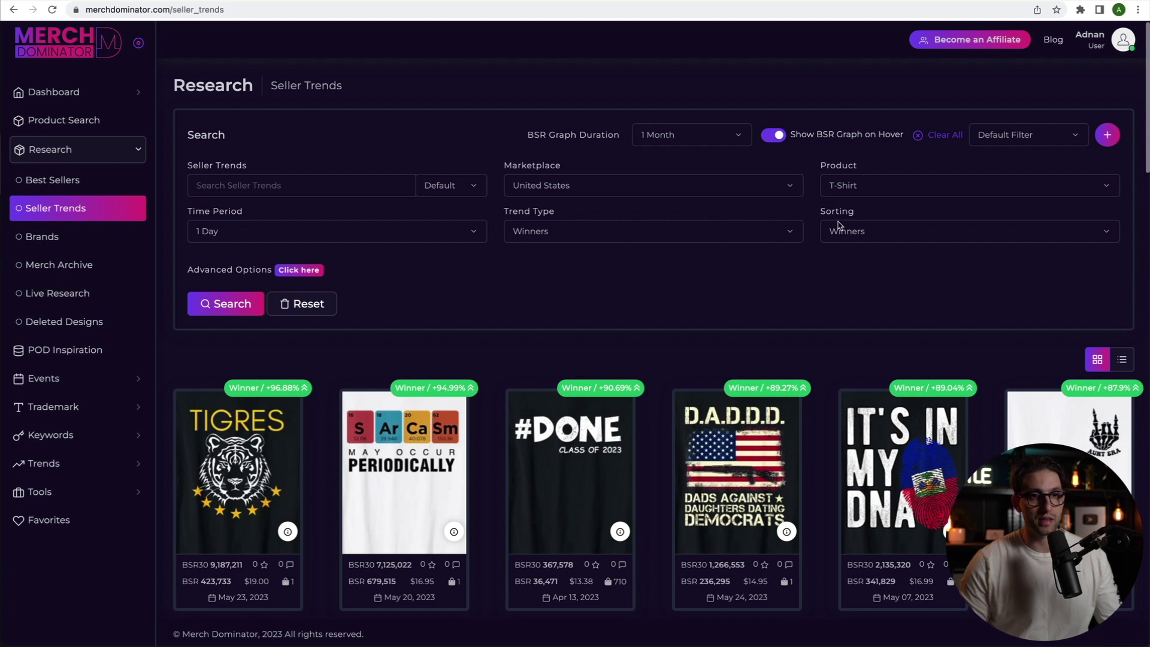
{"action": "left_click", "coordinate": [1013, 136]}
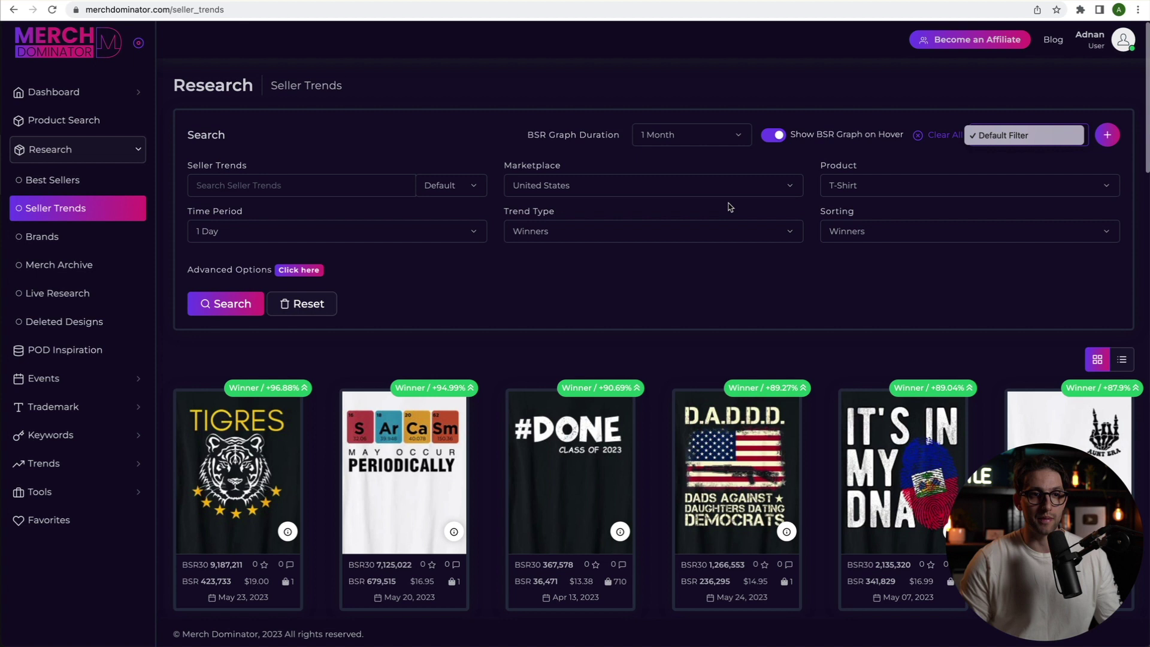
Open the Best Sellers research page and view the BSR graphs of the first few products.
{"action": "left_click", "coordinate": [71, 181]}
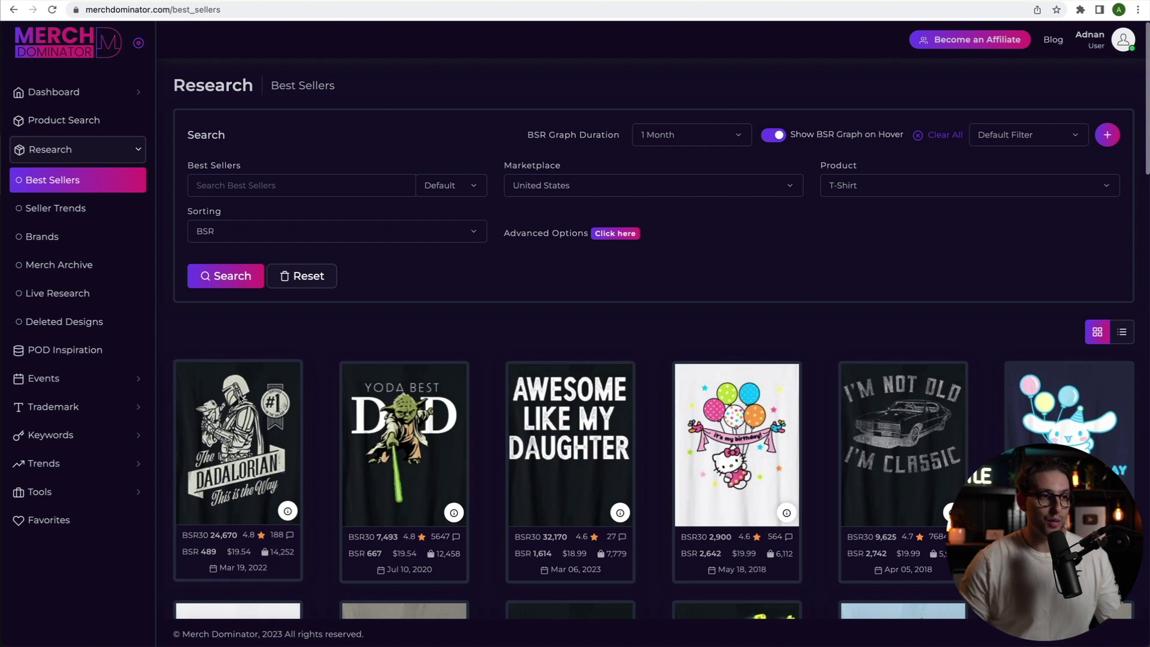
{"action": "mouse_move", "coordinate": [237, 419]}
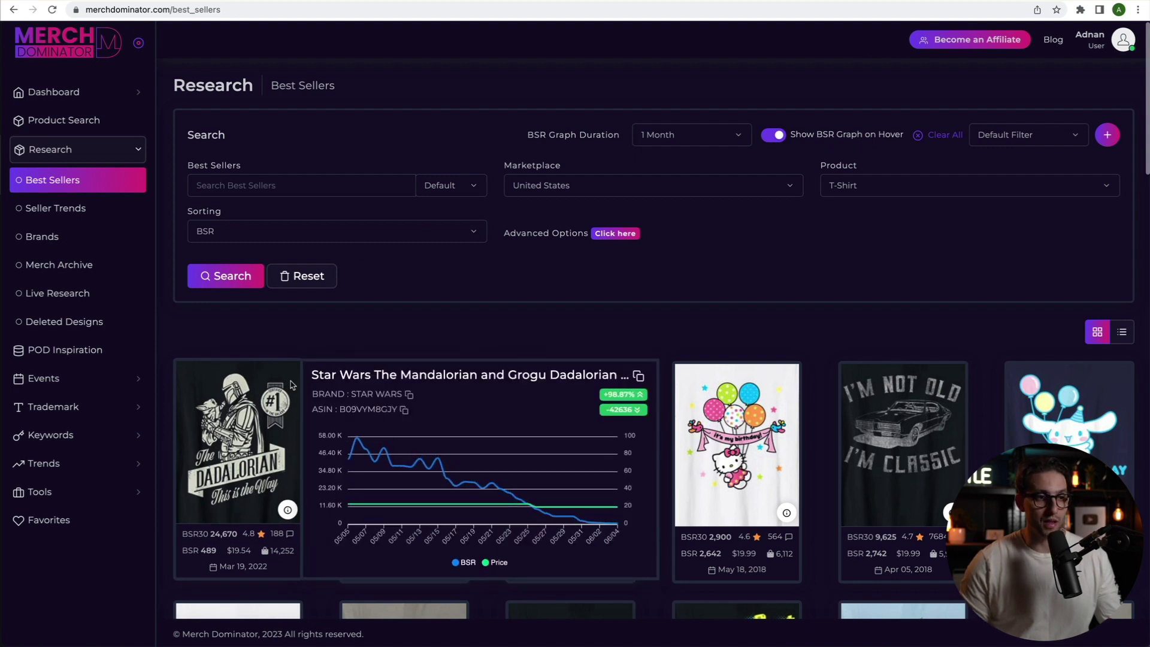
{"action": "mouse_move", "coordinate": [402, 419]}
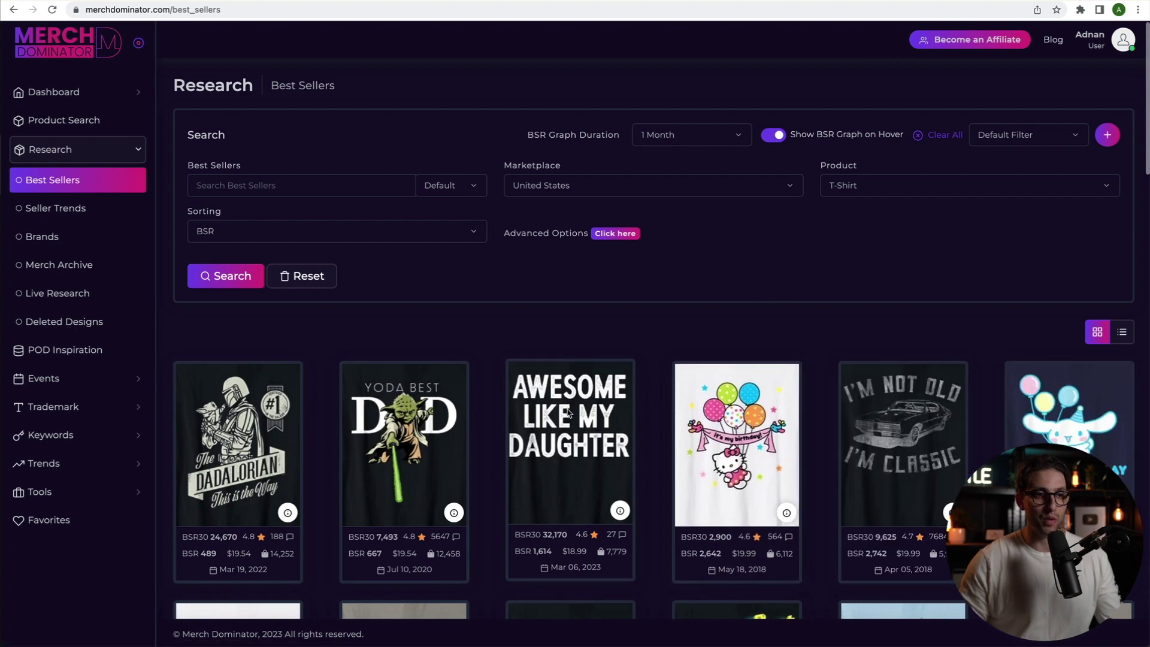
{"action": "mouse_move", "coordinate": [568, 412]}
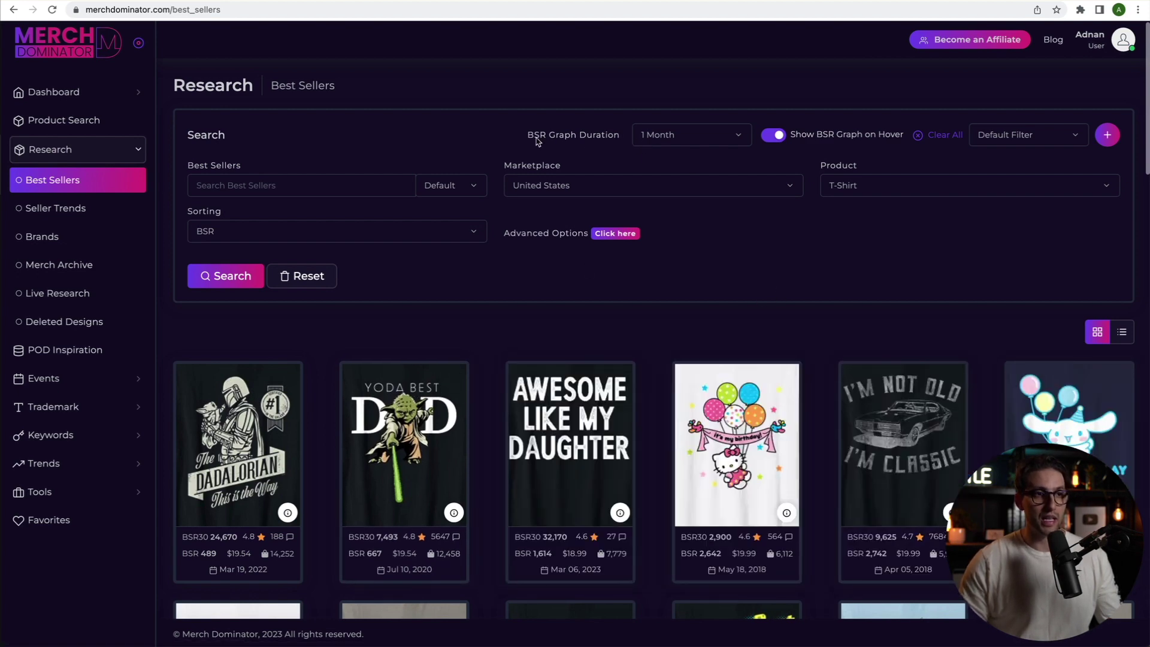
Set the BSR graph duration to 1 Day and examine the graph of the Star Wars Yoda Best Dad shirt.
{"action": "left_click", "coordinate": [664, 136]}
{"action": "left_click", "coordinate": [657, 108]}
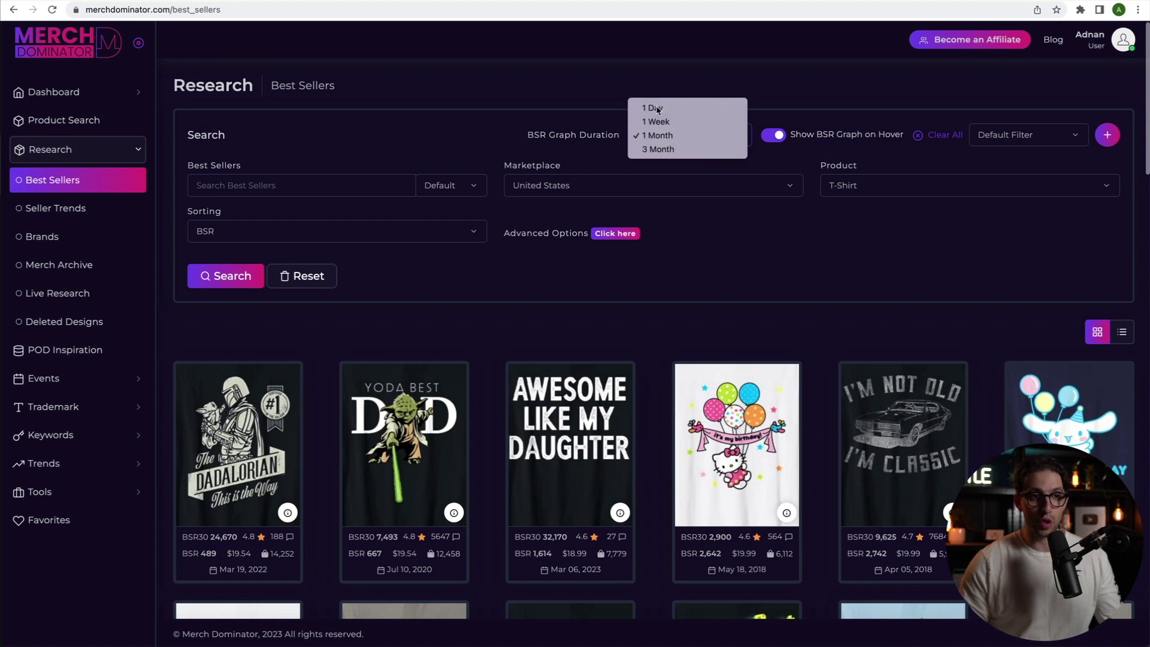
{"action": "mouse_move", "coordinate": [414, 354]}
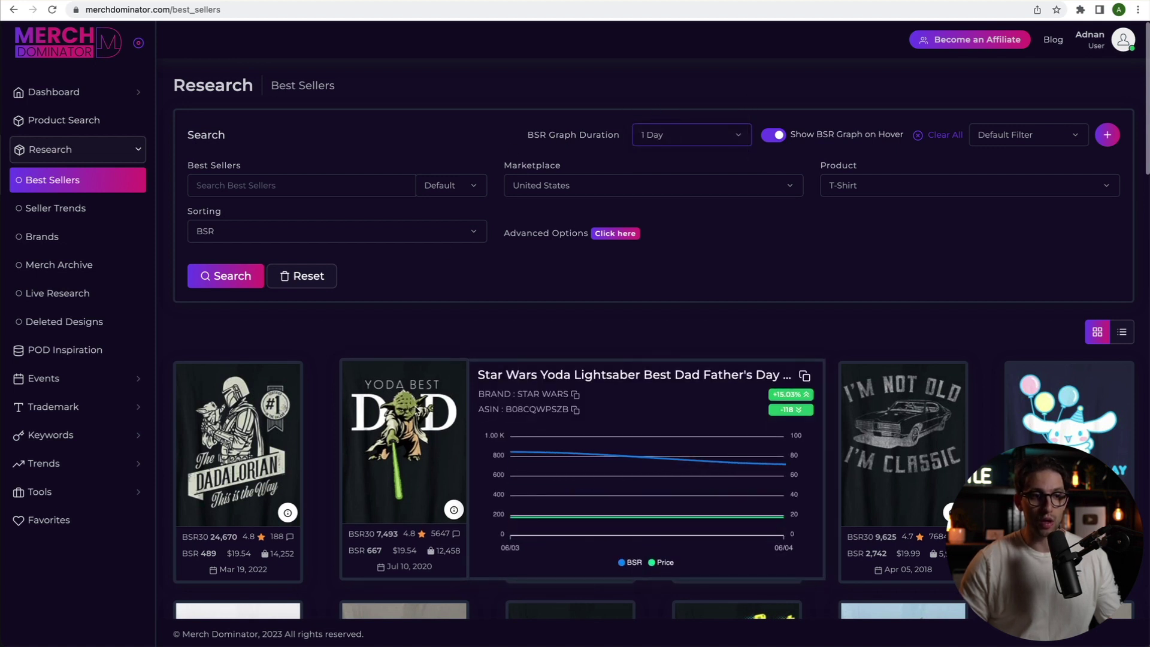
{"action": "mouse_move", "coordinate": [523, 461]}
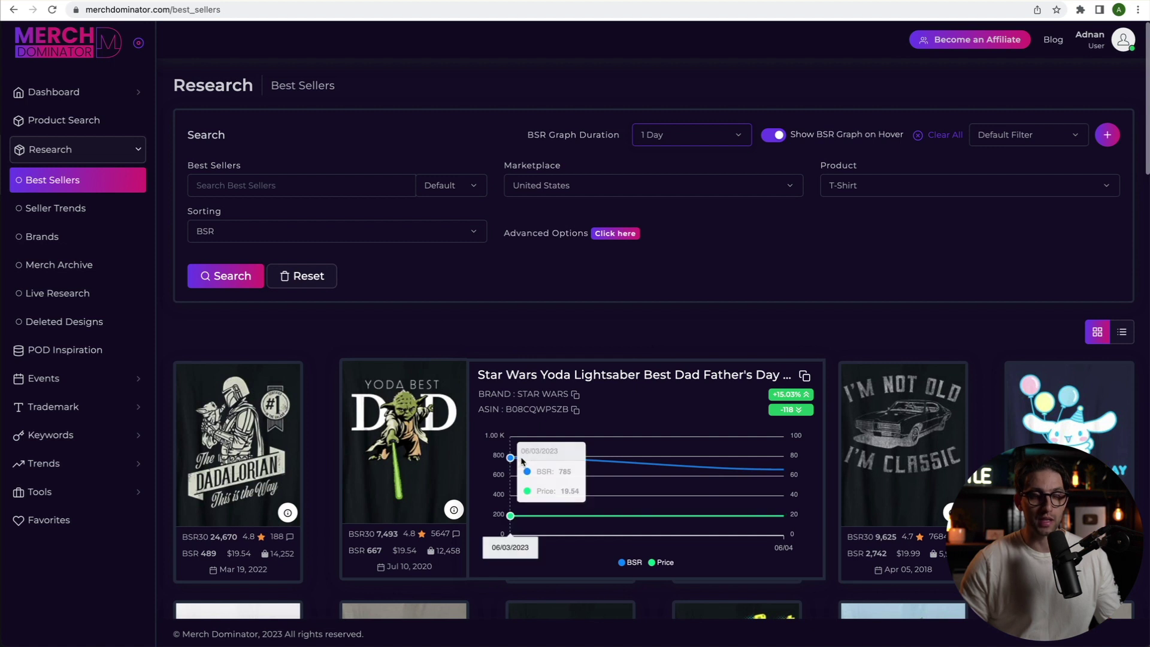
{"action": "mouse_move", "coordinate": [772, 480]}
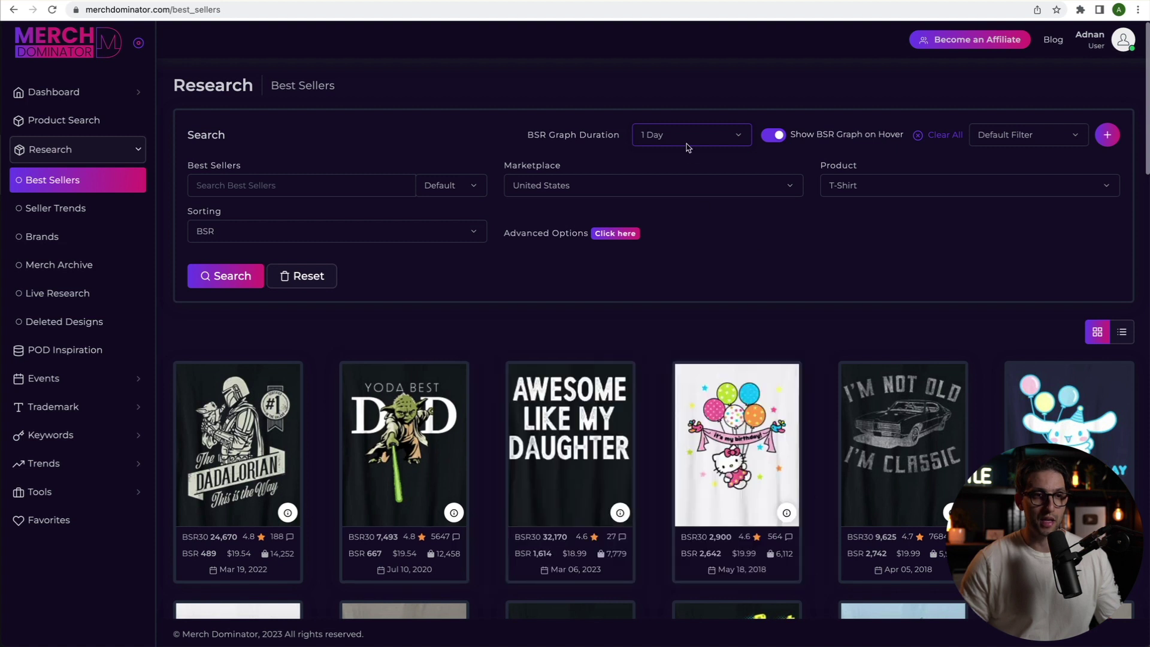
Set the BSR graph duration to 1 Week and view the graphs of several best-selling products.
{"action": "left_click", "coordinate": [667, 139]}
{"action": "left_click", "coordinate": [659, 149]}
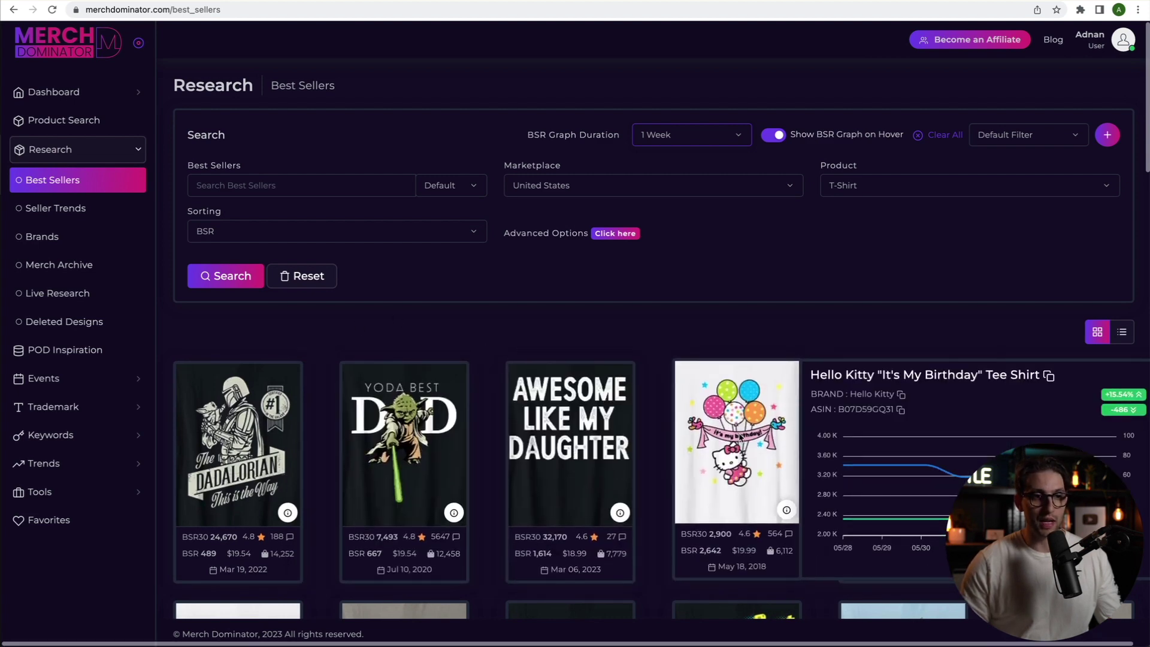
{"action": "scroll", "coordinate": [719, 300], "scroll_direction": "down", "scroll_amount": 5}
{"action": "mouse_move", "coordinate": [569, 383]}
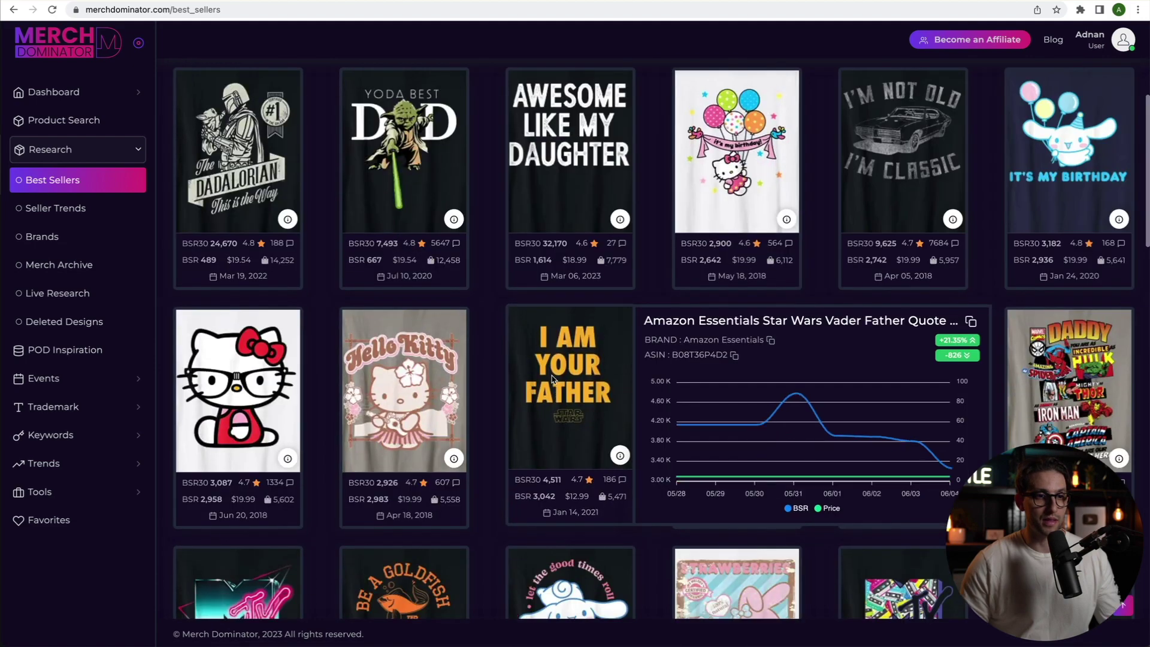
{"action": "scroll", "coordinate": [509, 342], "scroll_direction": "up", "scroll_amount": 5}
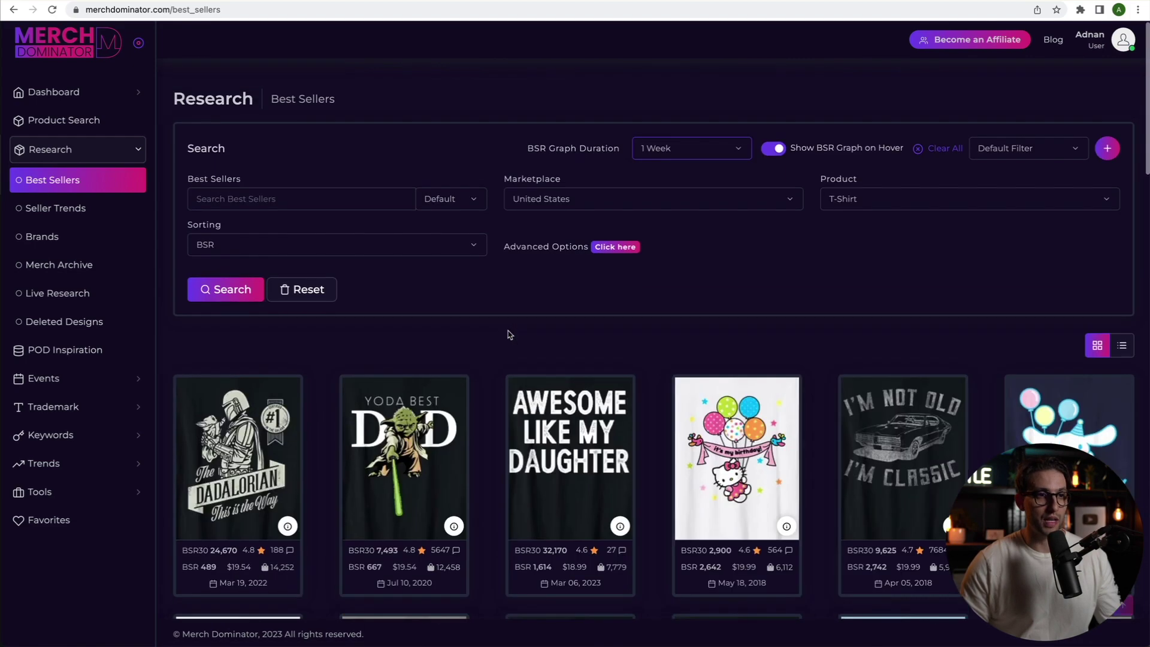
{"action": "scroll", "coordinate": [535, 337], "scroll_direction": "down", "scroll_amount": 7}
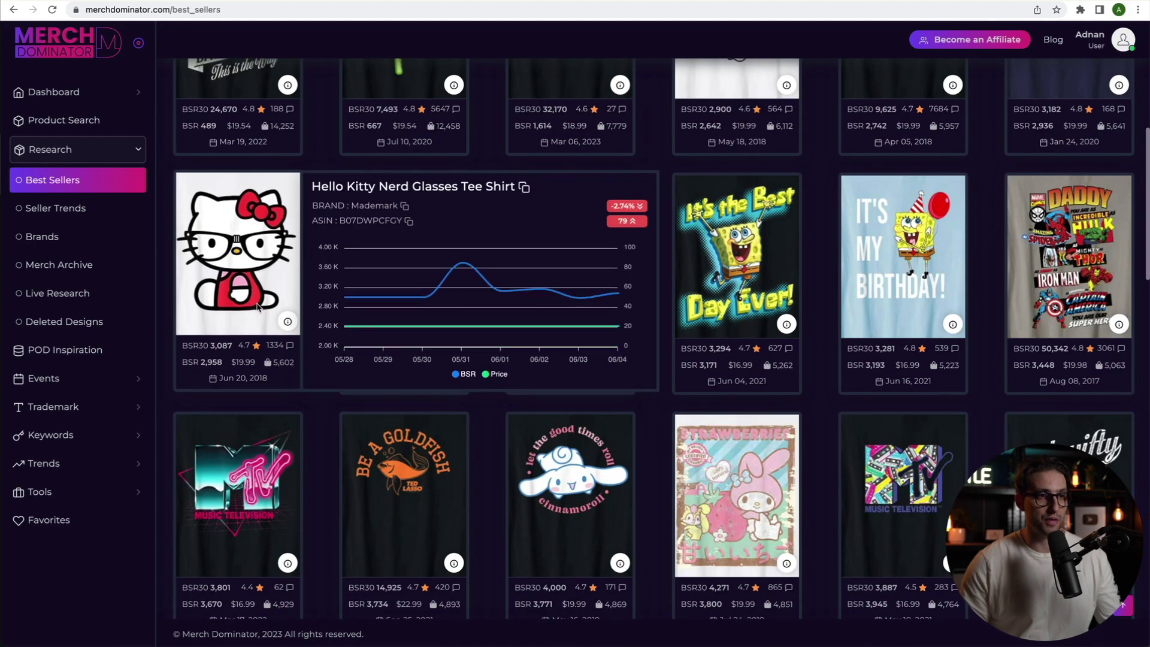
{"action": "scroll", "coordinate": [459, 305], "scroll_direction": "up", "scroll_amount": 7}
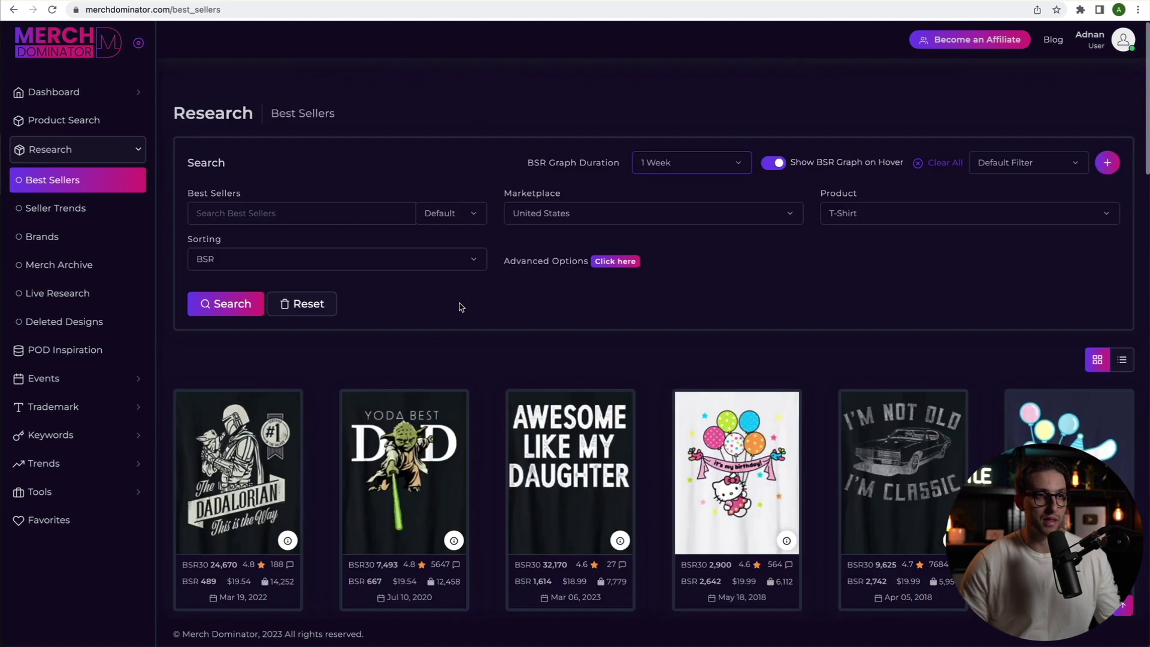
{"action": "left_click", "coordinate": [688, 136]}
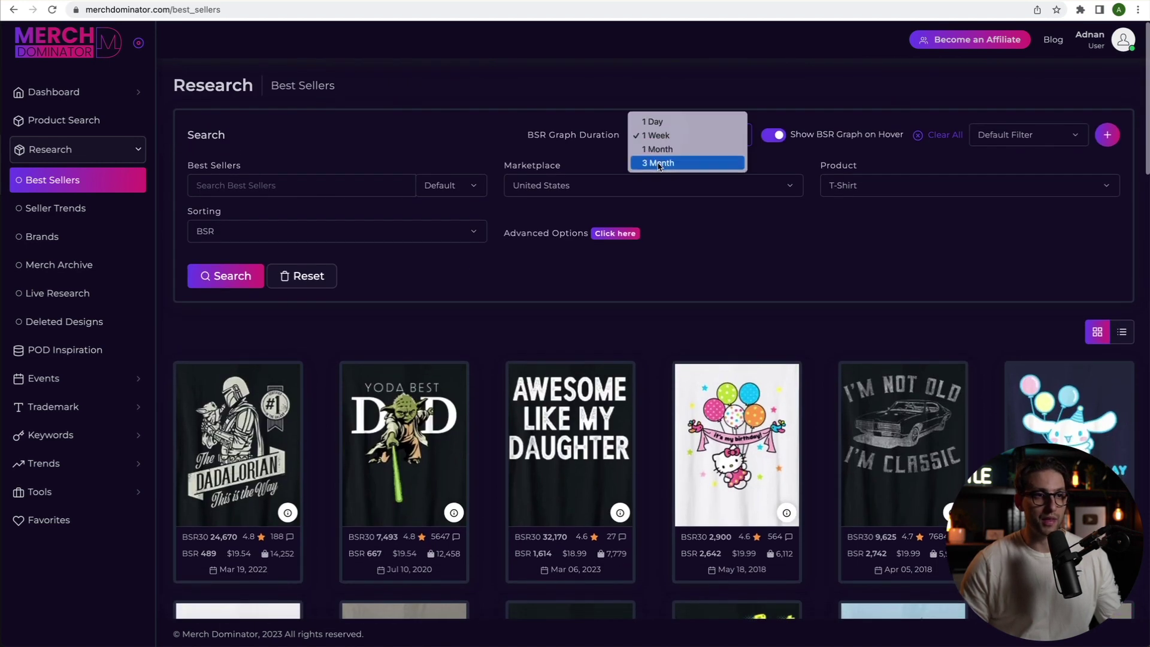
{"action": "left_click", "coordinate": [473, 132]}
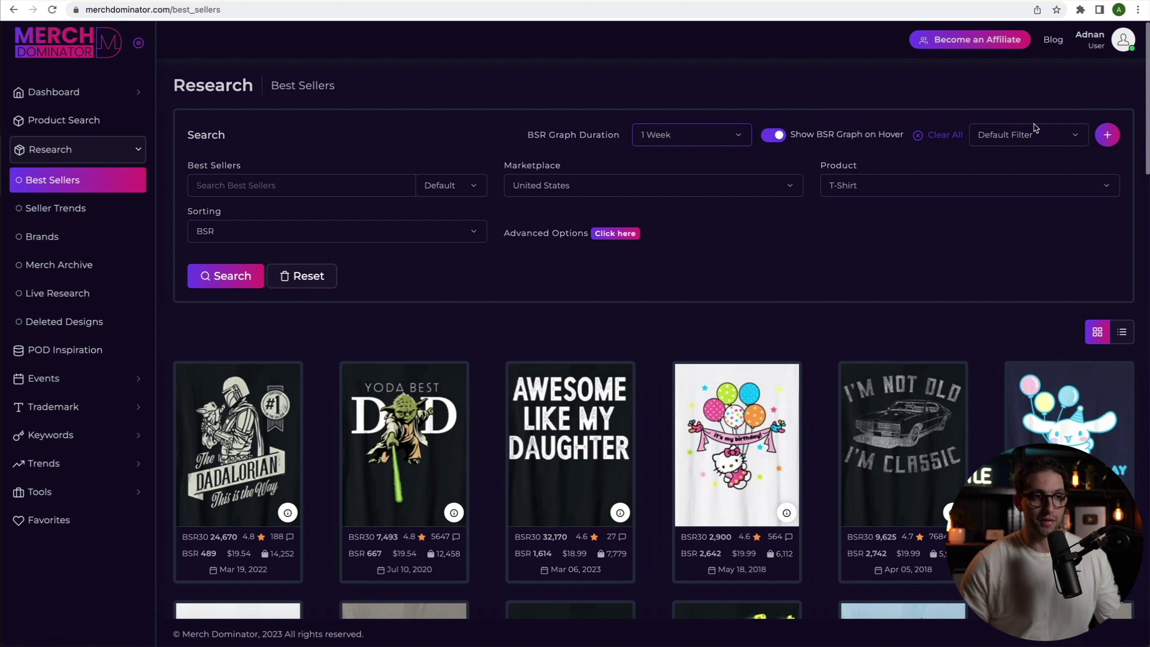
Send the Star Wars Mandalorian and Grogu Dadalorian shirt from the Best Sellers results to Product Search.
{"action": "scroll", "coordinate": [326, 337], "scroll_direction": "down", "scroll_amount": 3}
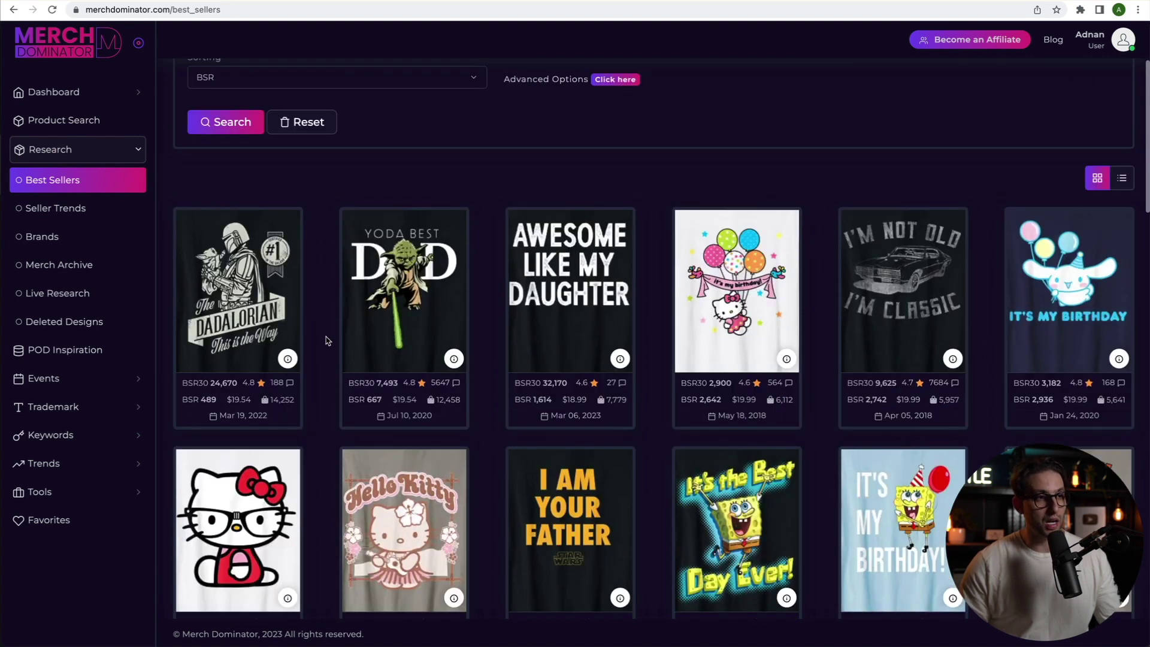
{"action": "mouse_move", "coordinate": [288, 357]}
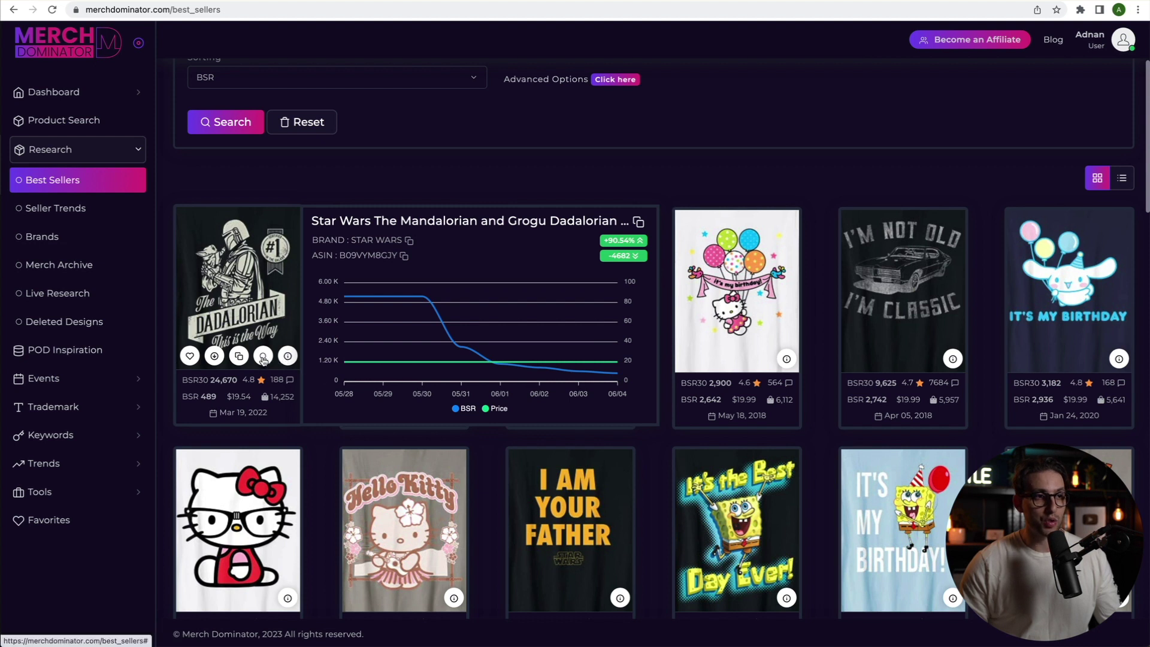
{"action": "left_click", "coordinate": [262, 356]}
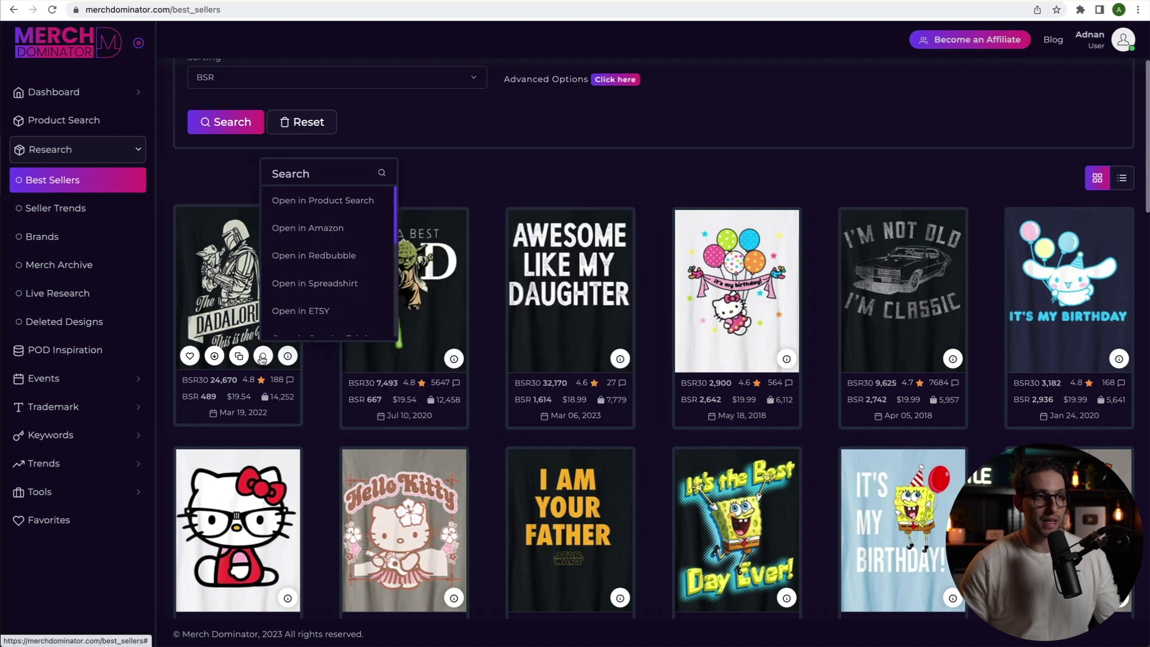
{"action": "left_click", "coordinate": [311, 204]}
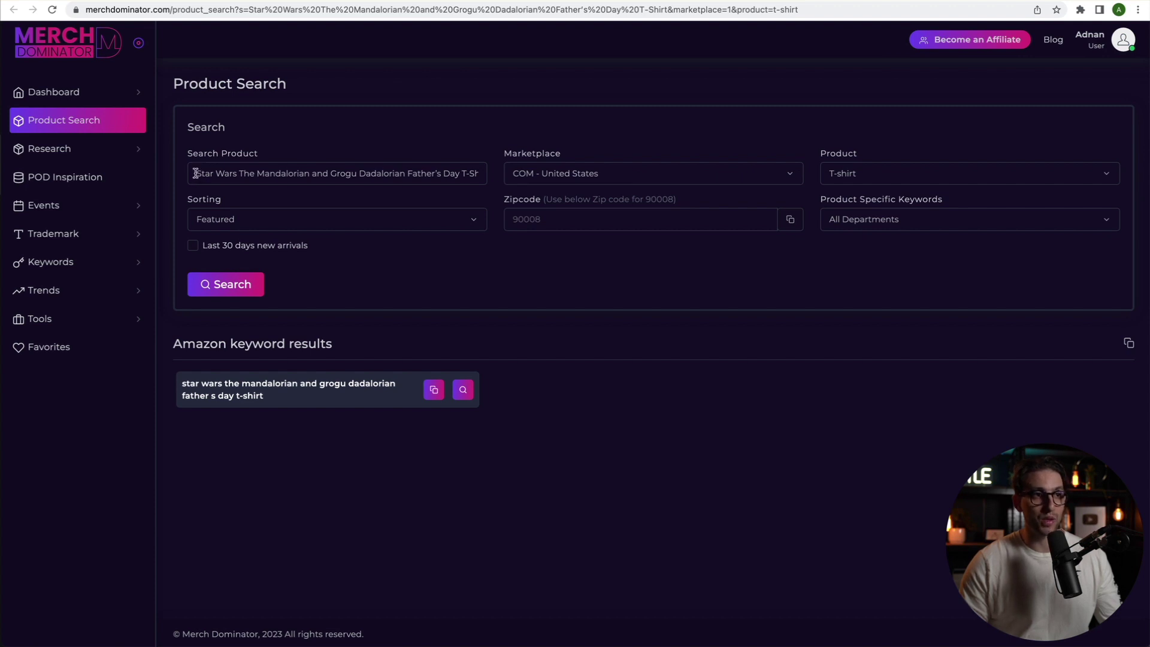
Shorten the product search term to "Star Wars The Mandalorian" and run the search on Amazon.
{"action": "left_click_drag", "start_coordinate": [193, 173], "coordinate": [478, 173]}
{"action": "left_click", "coordinate": [408, 173]}
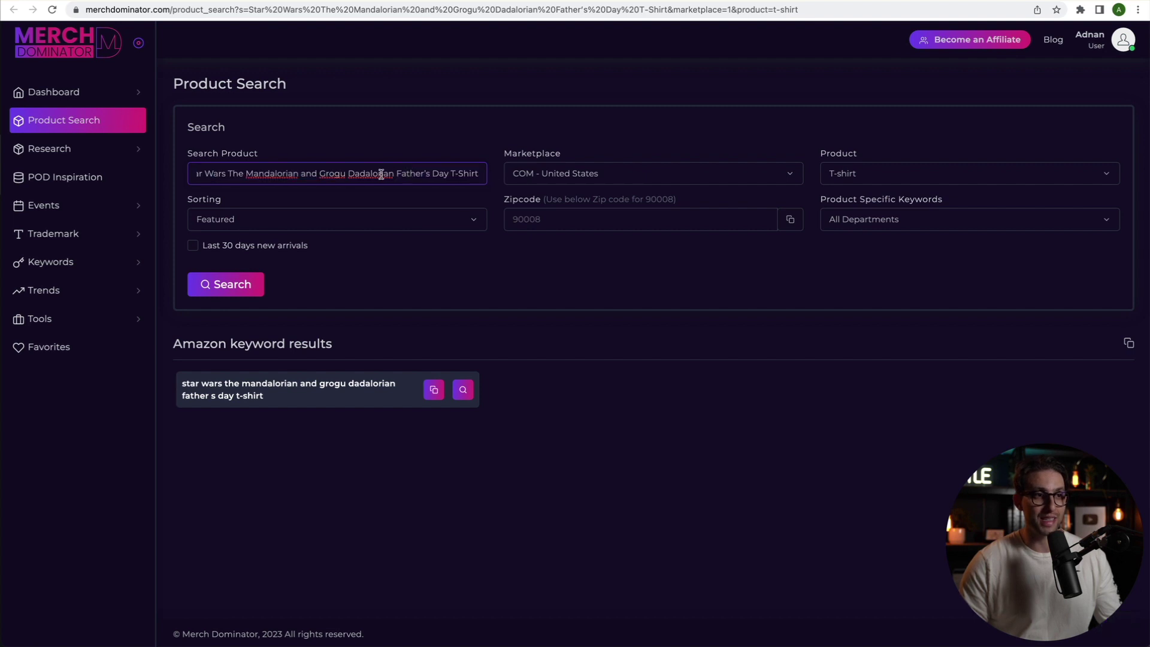
{"action": "mouse_move", "coordinate": [251, 171]}
{"action": "left_mouse_down"}
{"action": "mouse_move", "coordinate": [172, 175]}
{"action": "mouse_move", "coordinate": [251, 171]}
{"action": "left_mouse_up"}
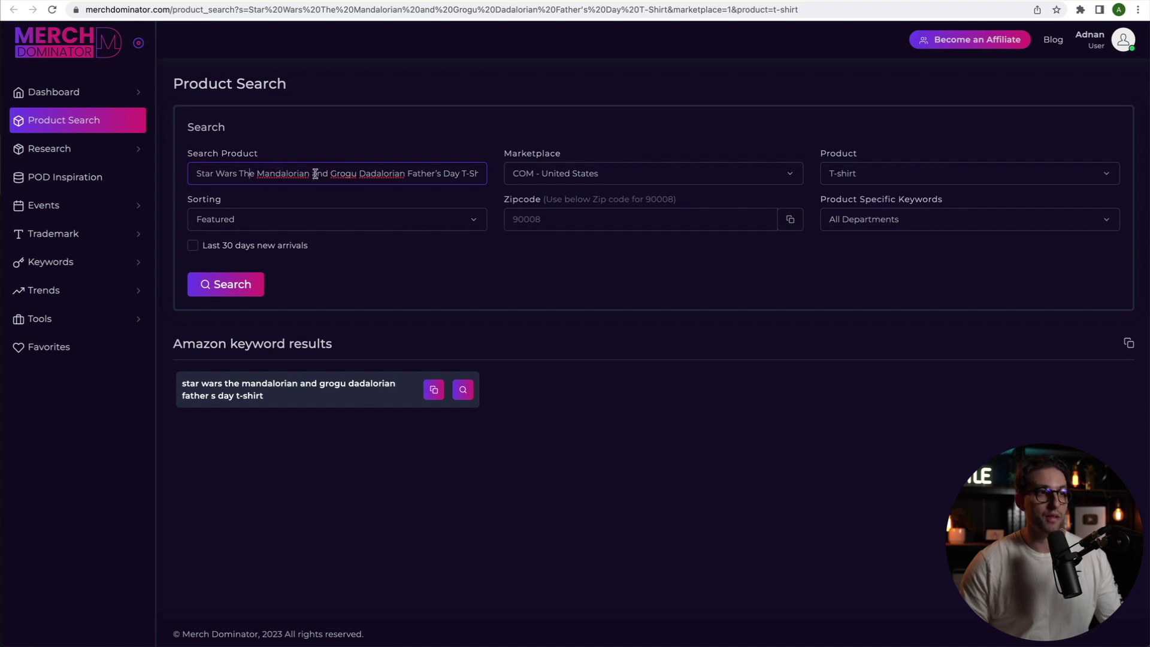
{"action": "left_click_drag", "start_coordinate": [314, 174], "coordinate": [495, 180]}
{"action": "key", "text": "BackSpace"}
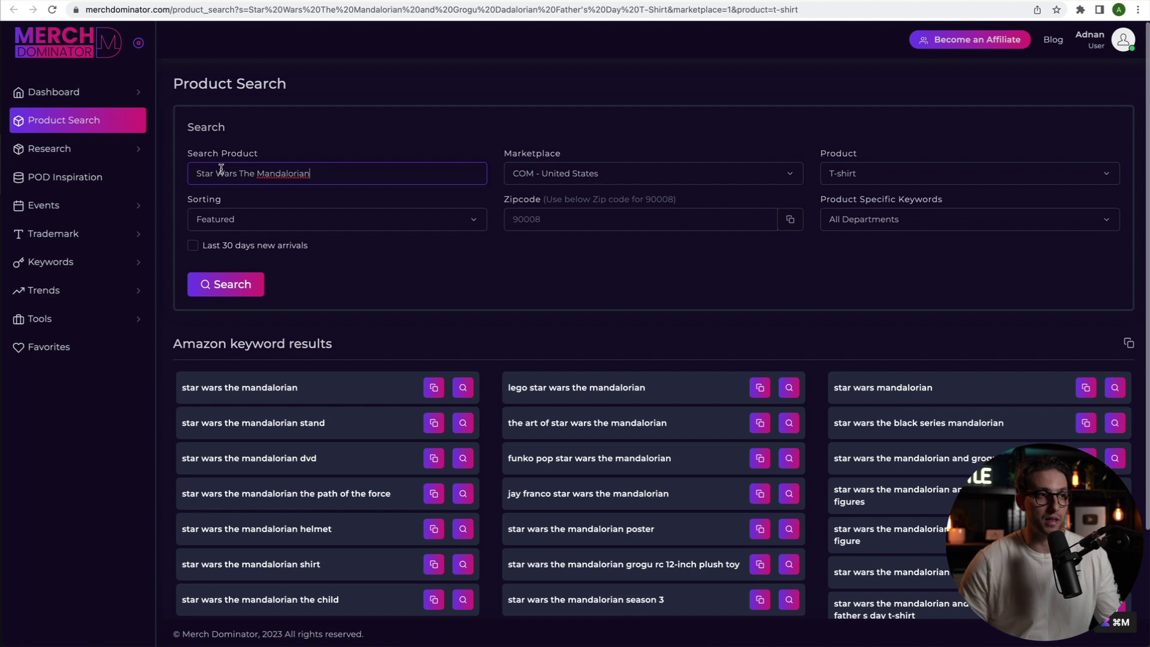
{"action": "left_click", "coordinate": [231, 290]}
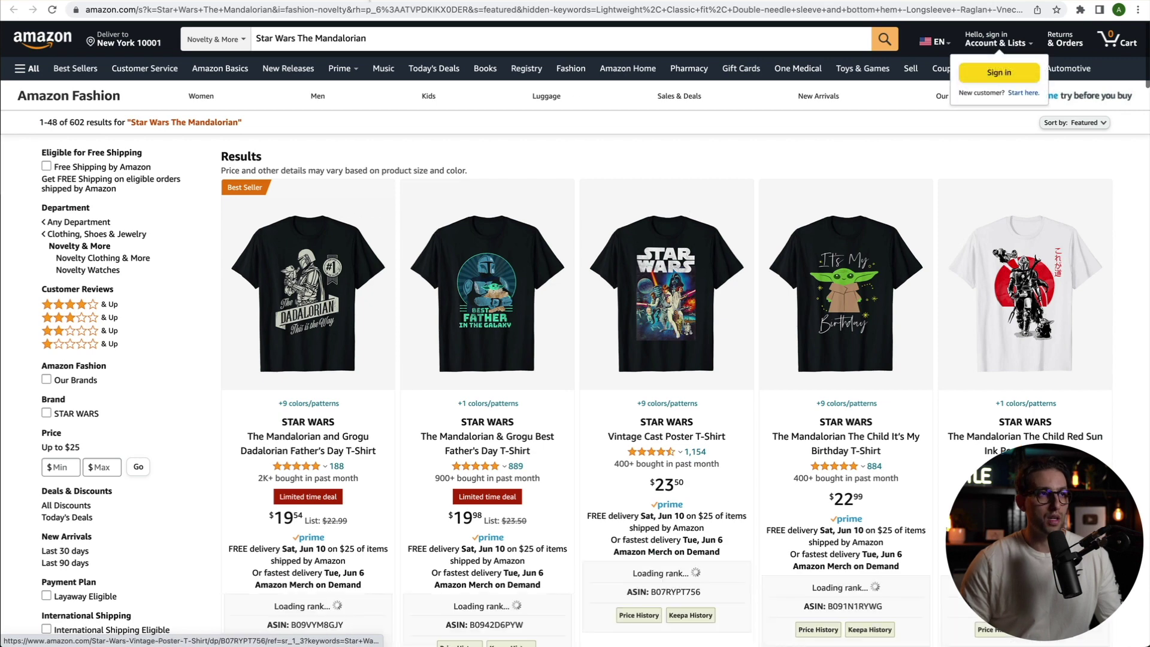
Return to Best Sellers, sort by Newest, and run the search.
{"action": "left_click", "coordinate": [217, 3]}
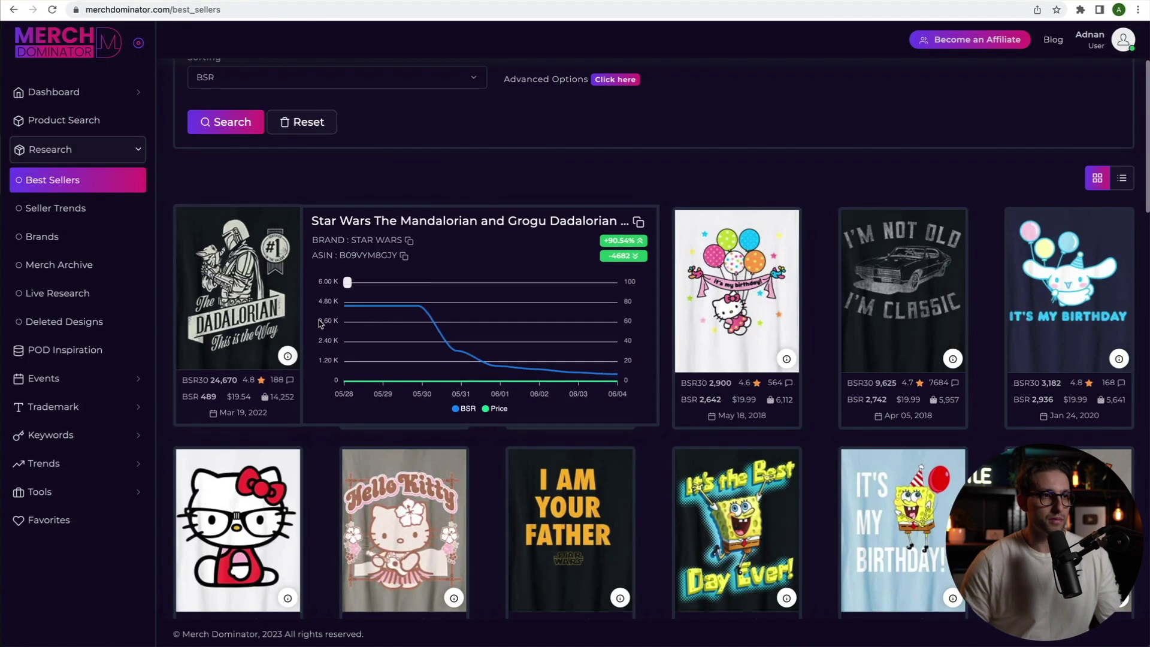
{"action": "left_click", "coordinate": [263, 88]}
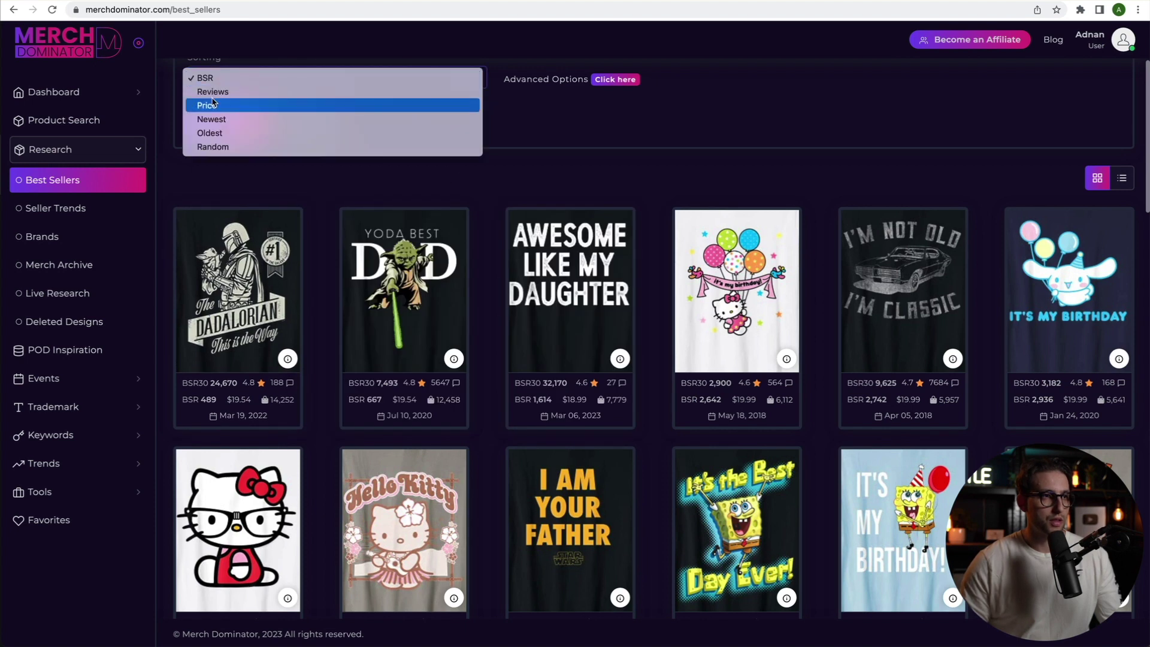
{"action": "left_click", "coordinate": [212, 119]}
{"action": "left_click", "coordinate": [225, 131]}
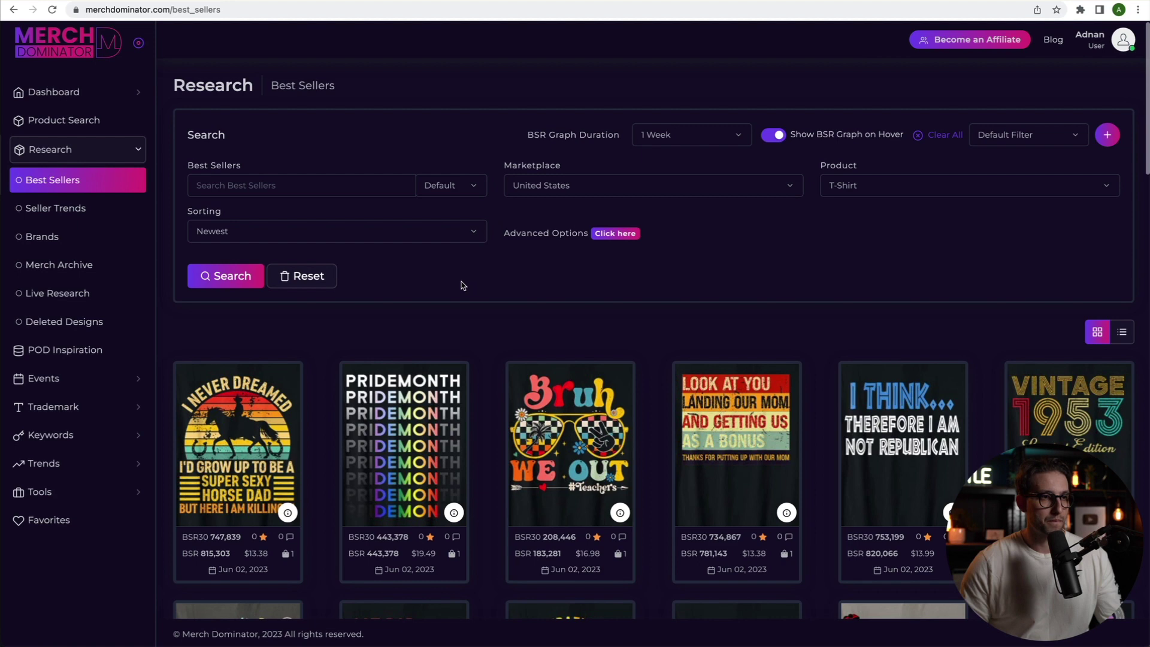
Send the "I Never Dreamed I'd Grow Up To Be A Super Sexy Horse Dad" shirt to Product Search.
{"action": "scroll", "coordinate": [443, 275], "scroll_direction": "down", "scroll_amount": 2}
{"action": "left_click", "coordinate": [287, 410]}
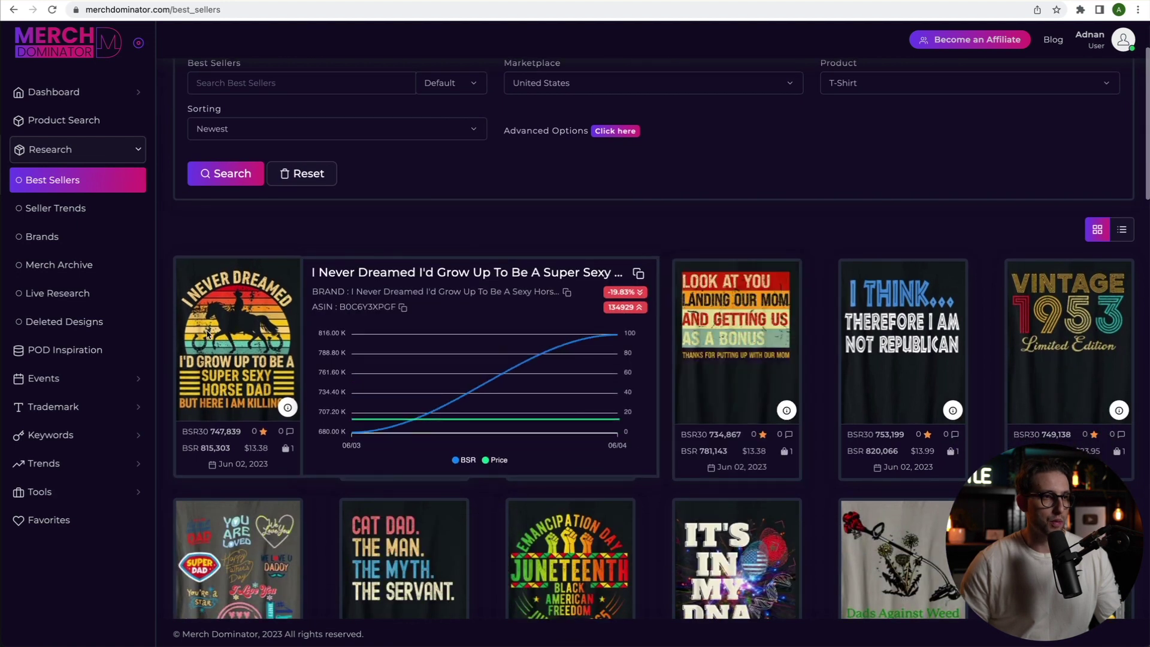
{"action": "left_click", "coordinate": [263, 407]}
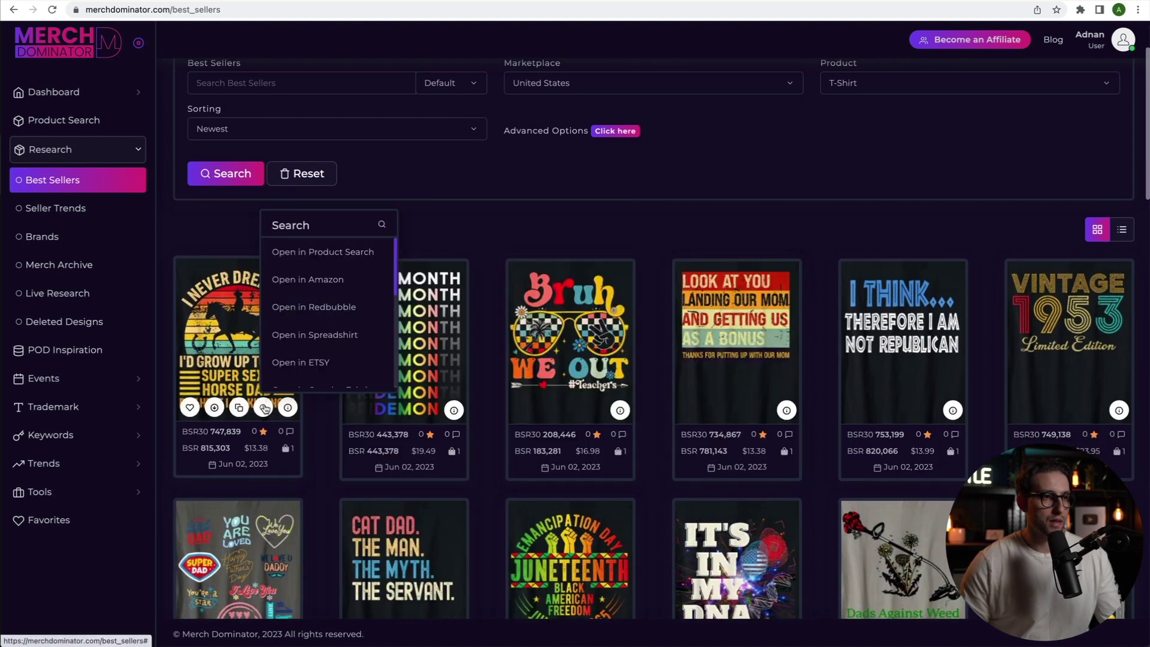
{"action": "left_click", "coordinate": [300, 251]}
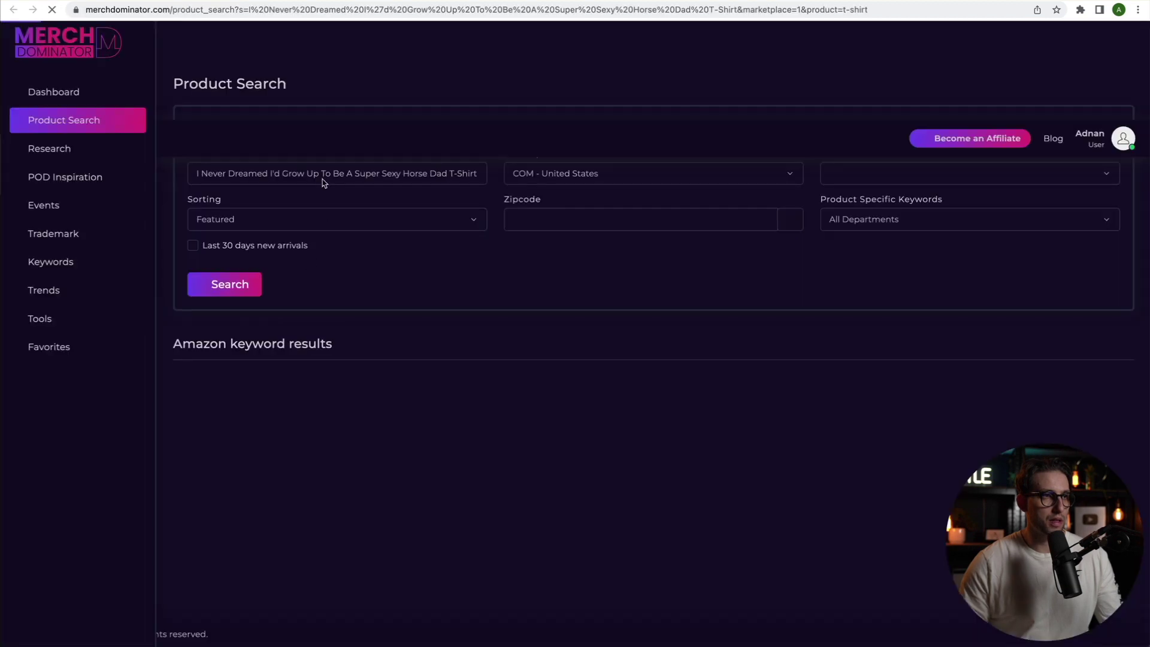
Remove "T-Shirt" from the end of the Horse Dad search term and run the search on Amazon.
{"action": "left_click_drag", "start_coordinate": [197, 173], "coordinate": [495, 172]}
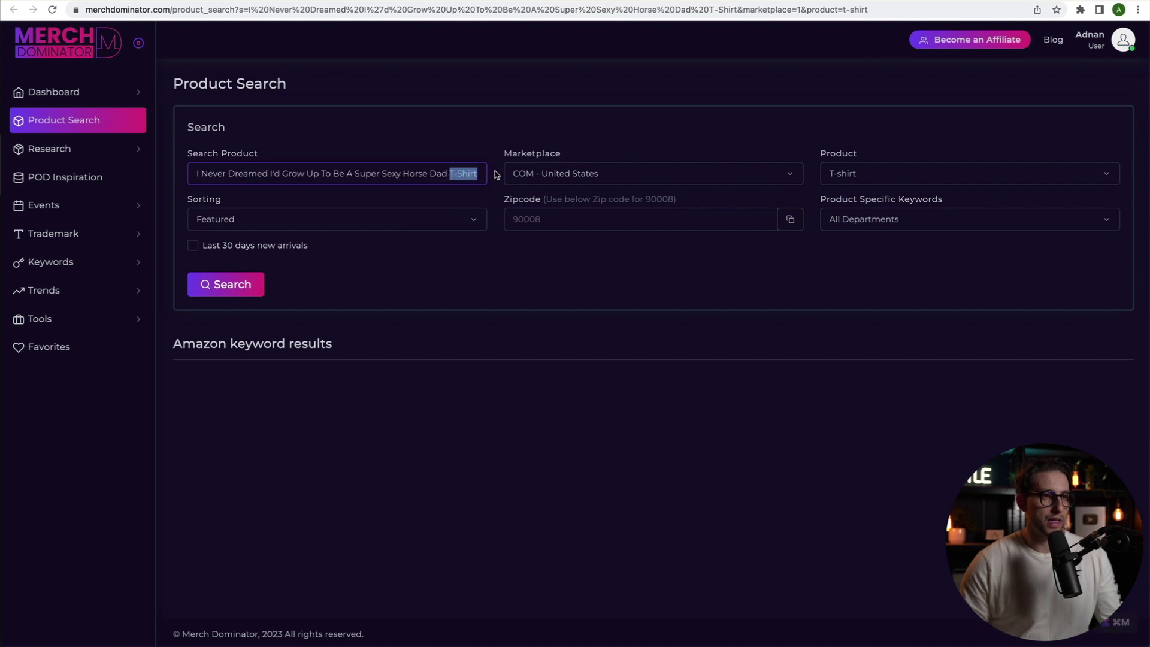
{"action": "key", "text": "BackSpace"}
{"action": "left_click", "coordinate": [225, 284]}
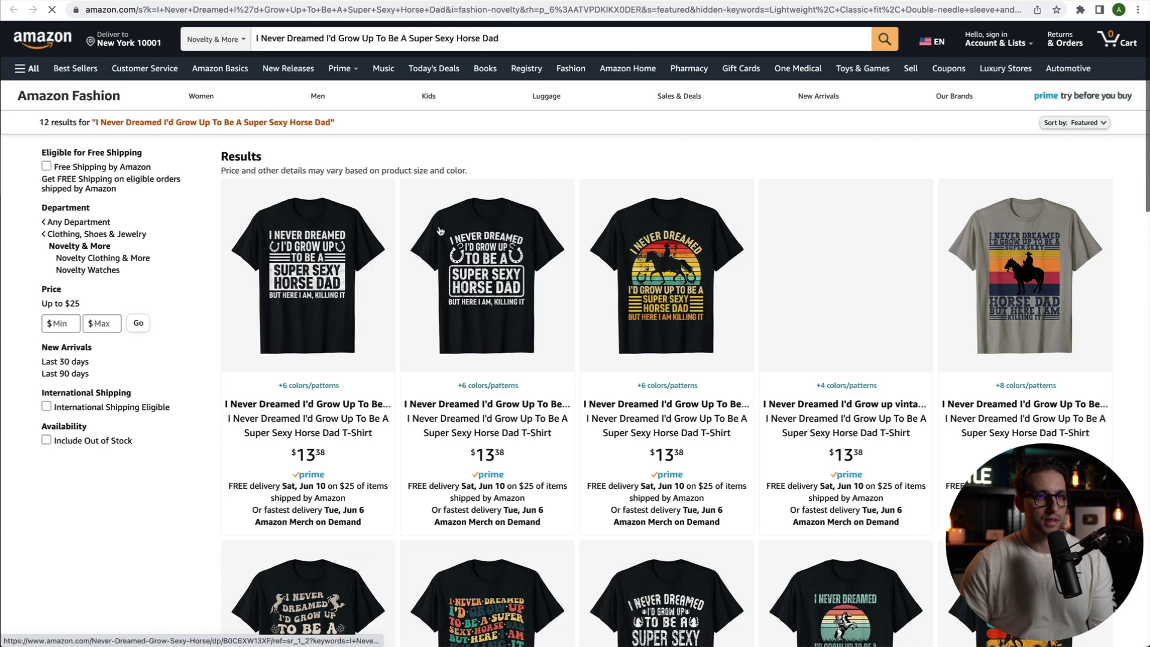
Close the Amazon and Product Search pages and copy the Horse Dad shirt's title from its Best Sellers details.
{"action": "key", "text": "super+w"}
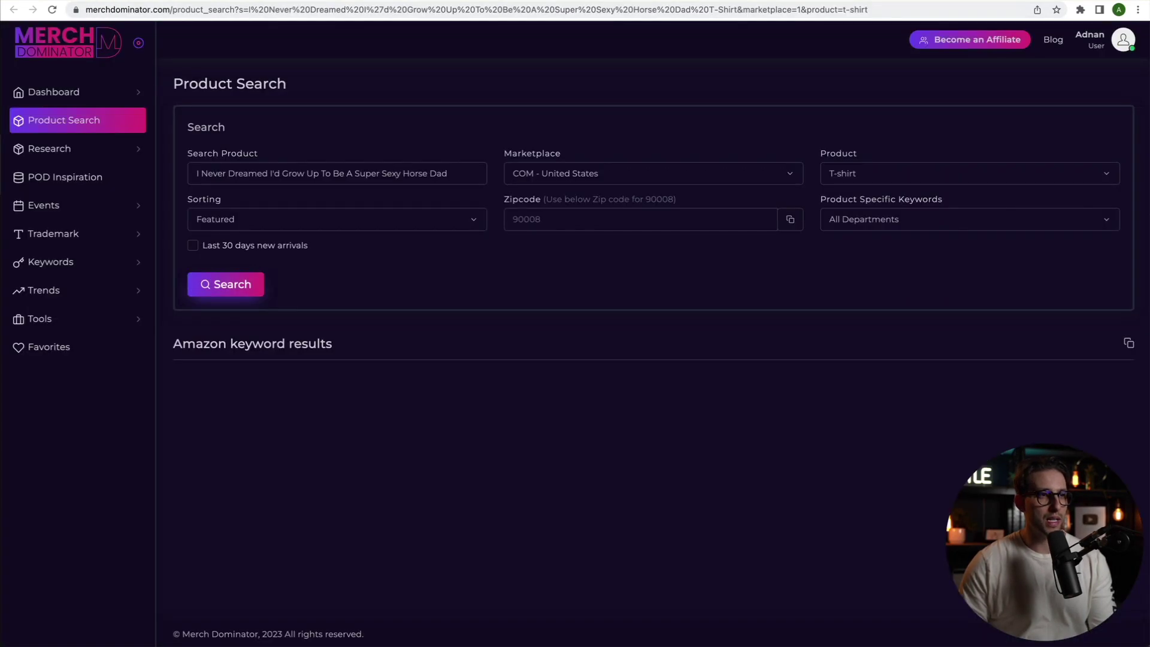
{"action": "key", "text": "super+w"}
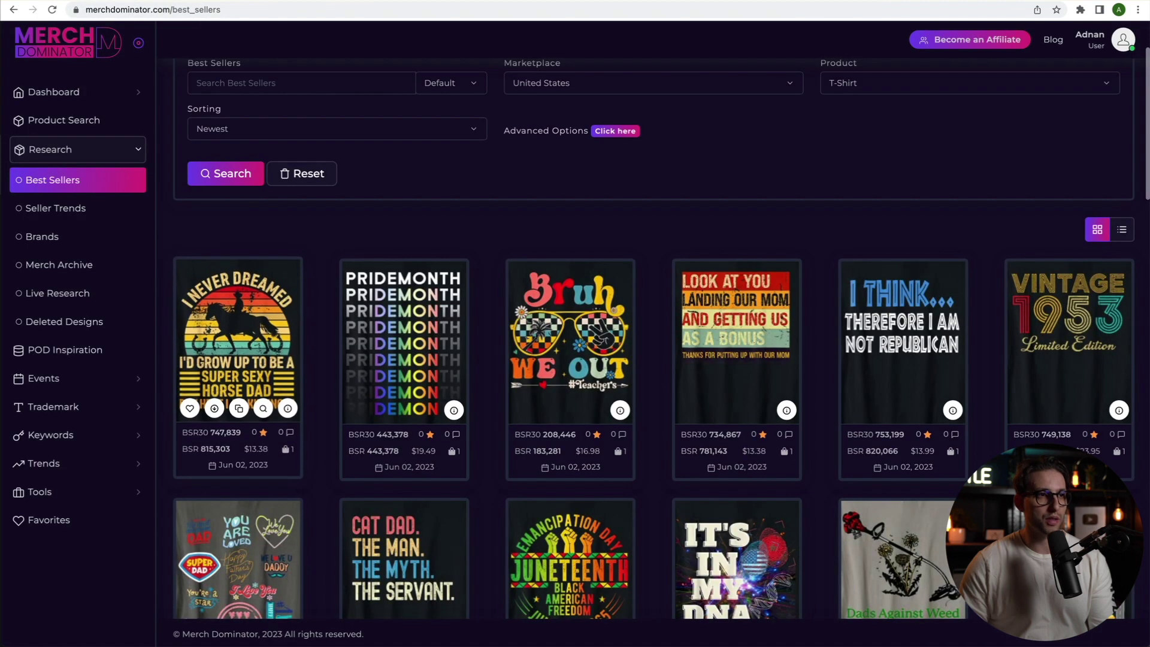
{"action": "left_click", "coordinate": [287, 410]}
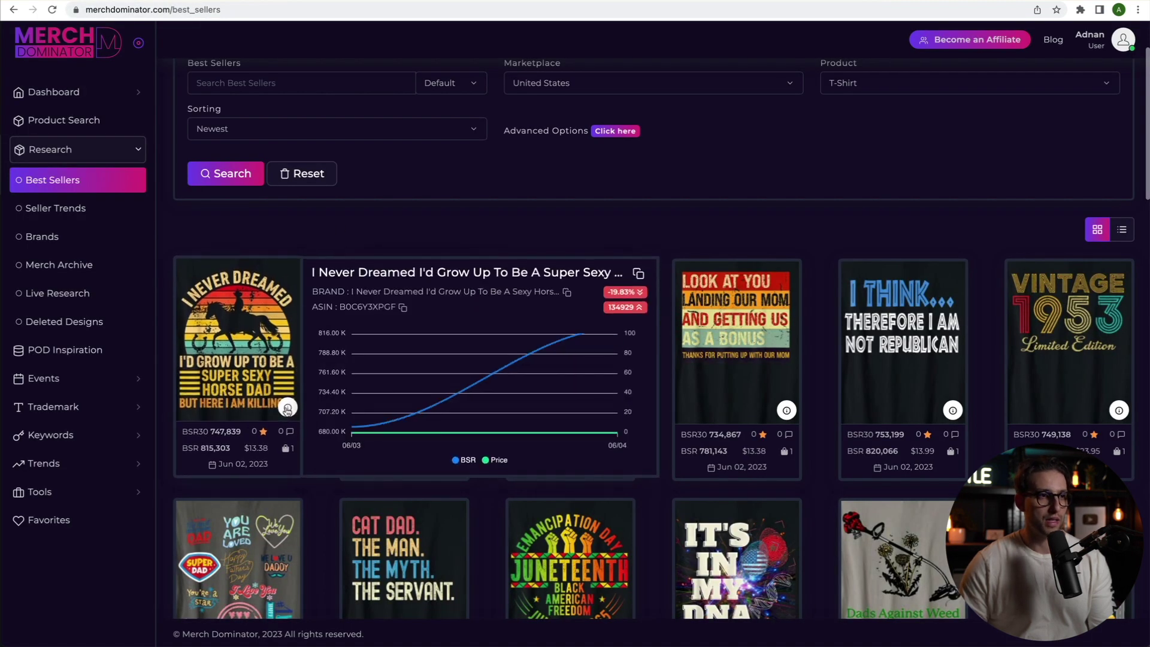
{"action": "left_click", "coordinate": [638, 274]}
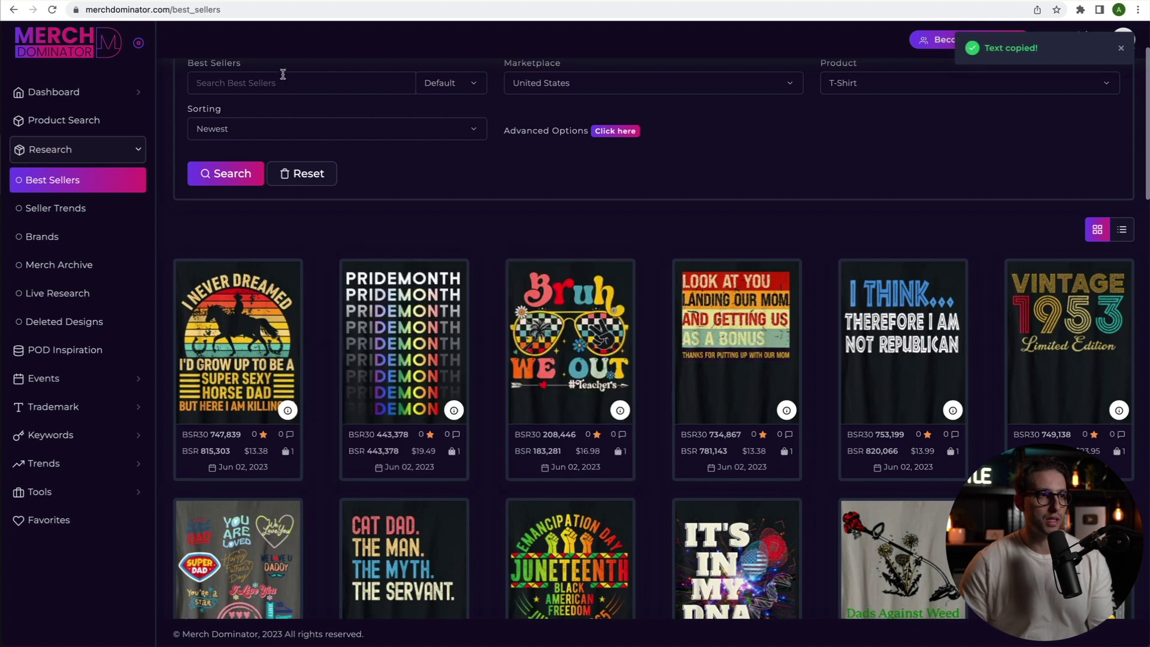
Replace the Product Search term with the copied Horse Dad title, remove "T-Shirt" from its end, and run the search.
{"action": "mouse_move", "coordinate": [289, 269]}
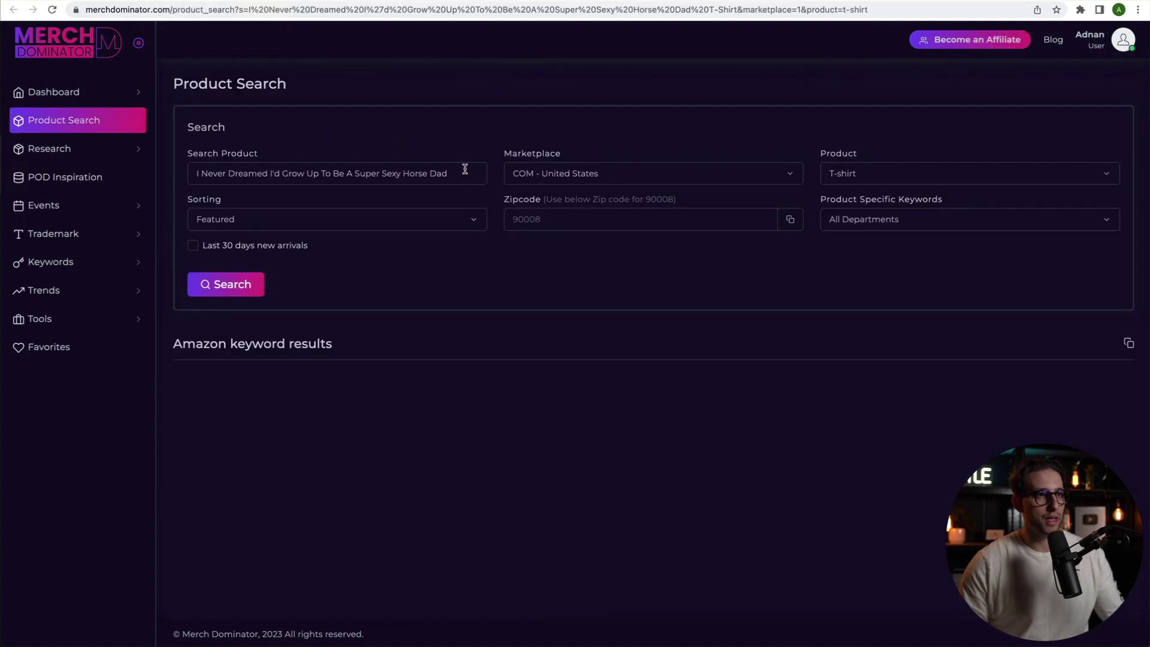
{"action": "left_click", "coordinate": [465, 170]}
{"action": "key", "text": "super+a"}
{"action": "key", "text": "super+v"}
{"action": "left_click_drag", "start_coordinate": [447, 172], "coordinate": [495, 174]}
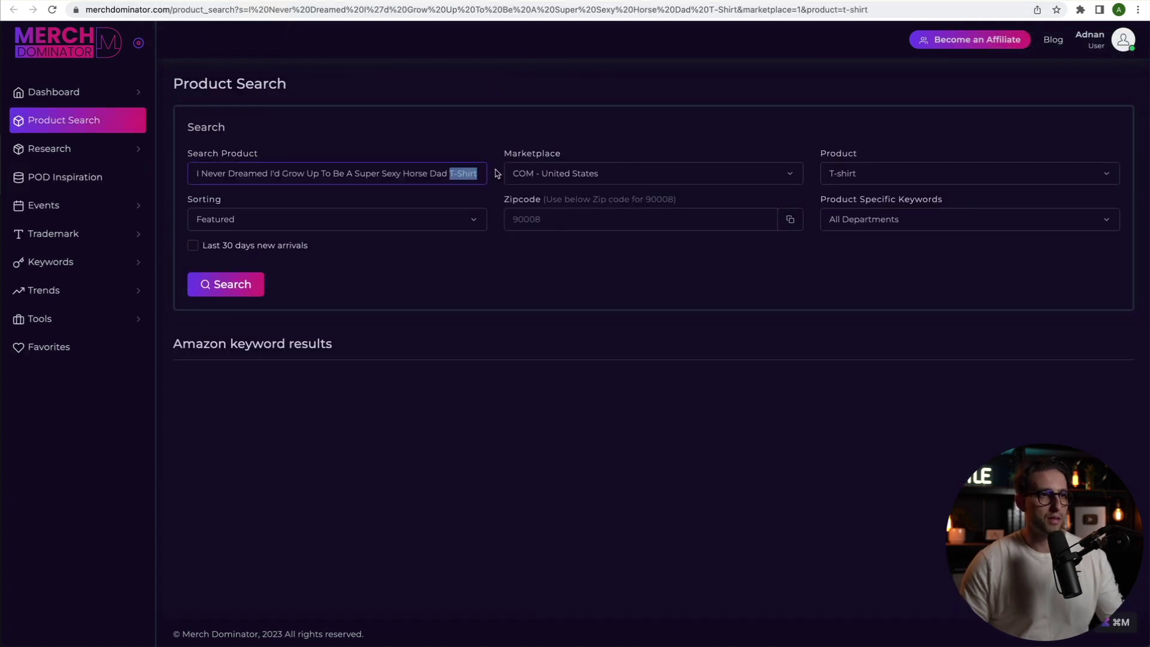
{"action": "key", "text": "BackSpace"}
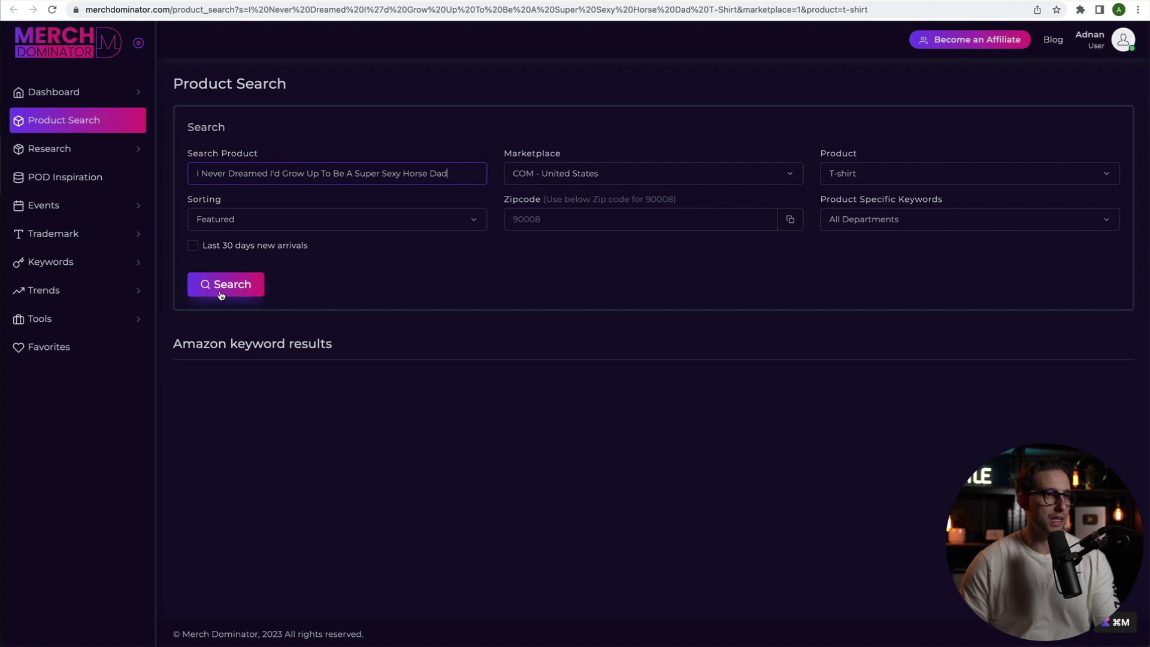
{"action": "left_click", "coordinate": [221, 286]}
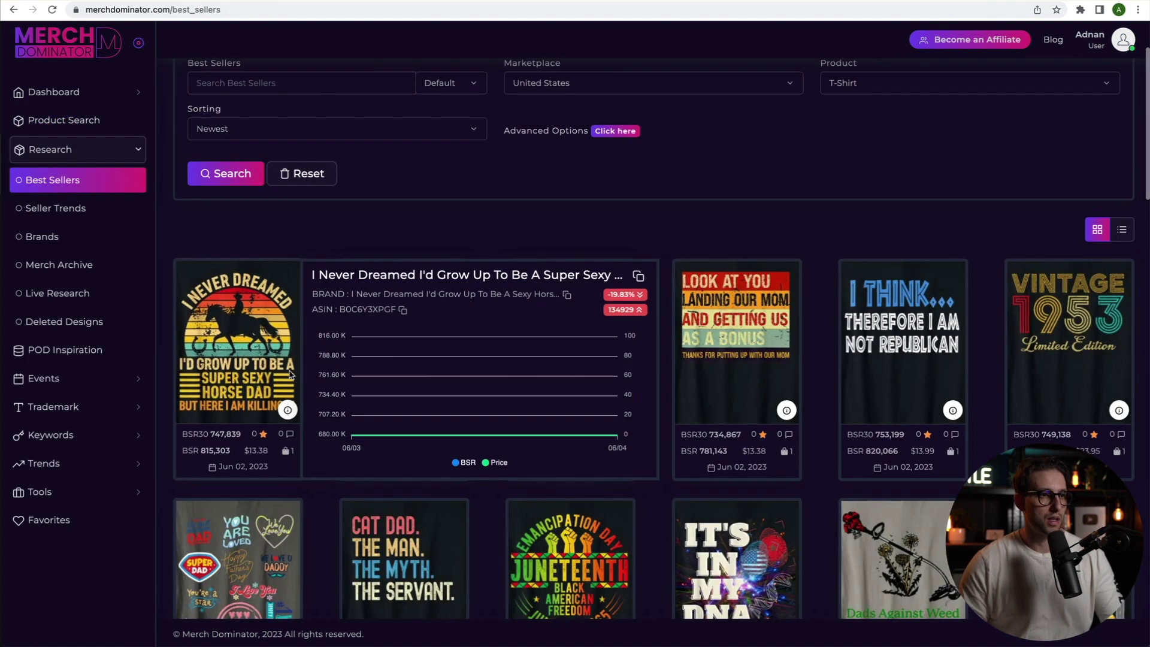
Open the Horse Dad shirt's Amazon listing from its Best Sellers card, view it, and close it.
{"action": "left_click", "coordinate": [263, 408]}
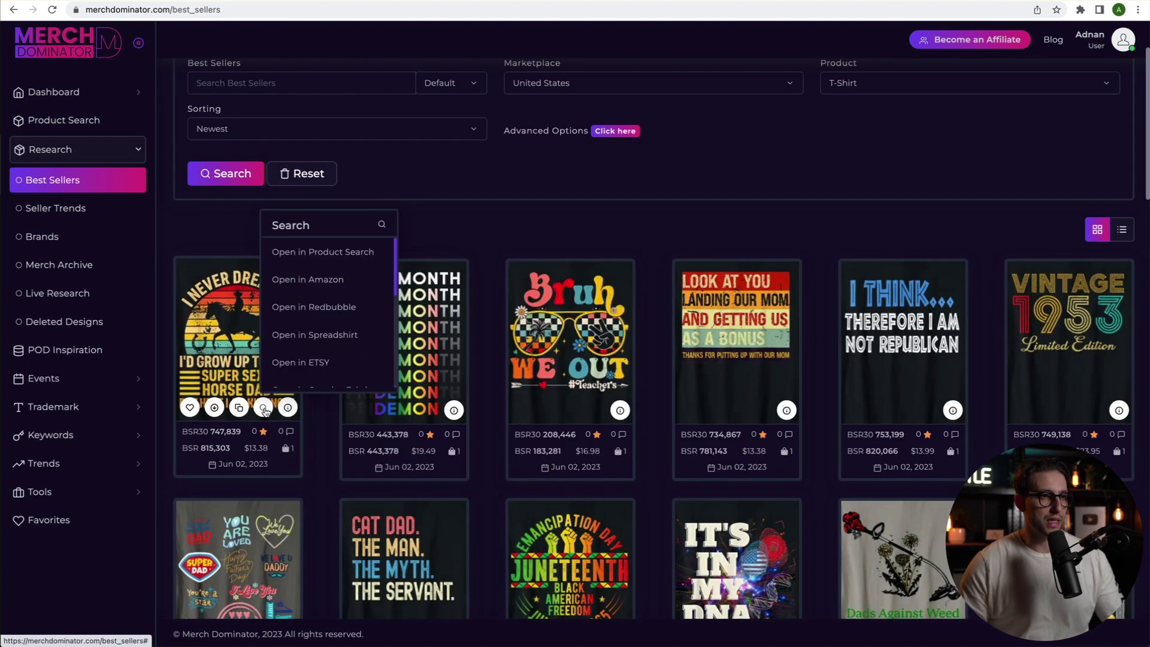
{"action": "left_click", "coordinate": [307, 281]}
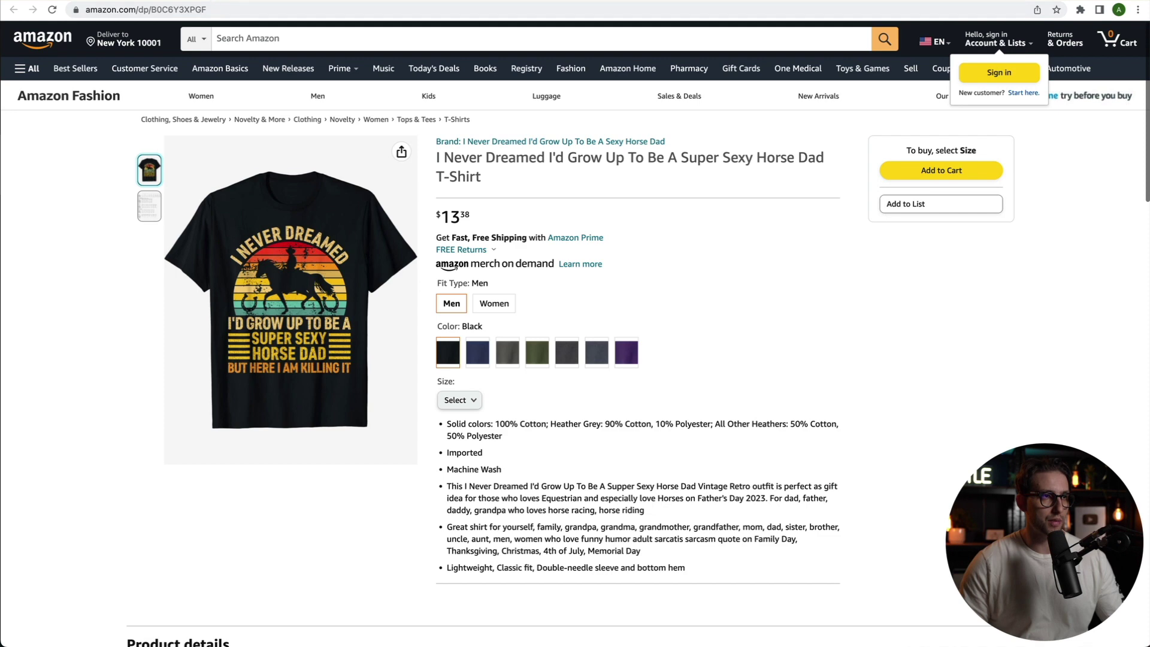
{"action": "key", "text": "ctrl+w"}
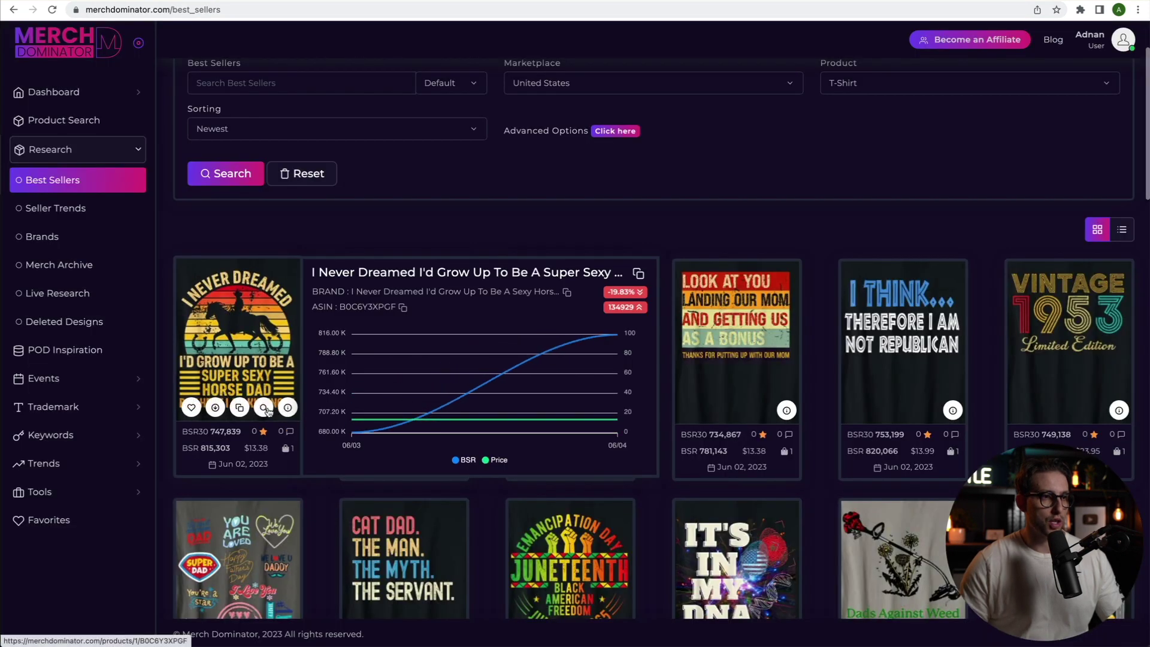
Review the search destinations offered for the Horse Dad shirt, from Product Search through POD Inspiration.
{"action": "left_click", "coordinate": [264, 408]}
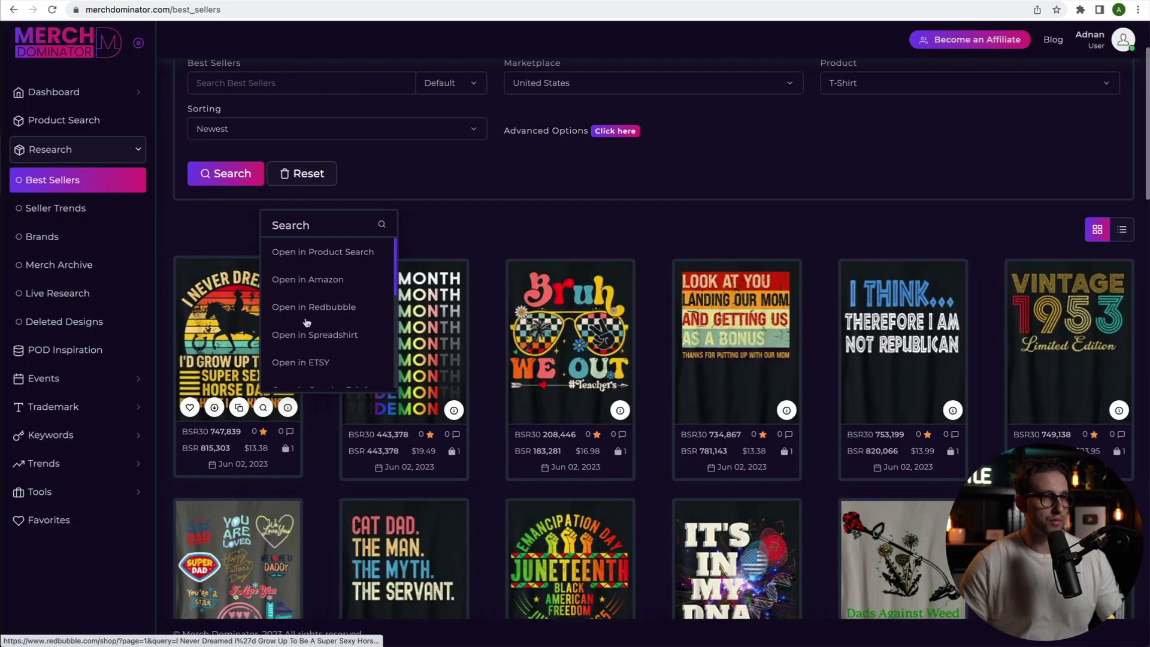
{"action": "scroll", "coordinate": [306, 322], "scroll_direction": "down", "scroll_amount": 5}
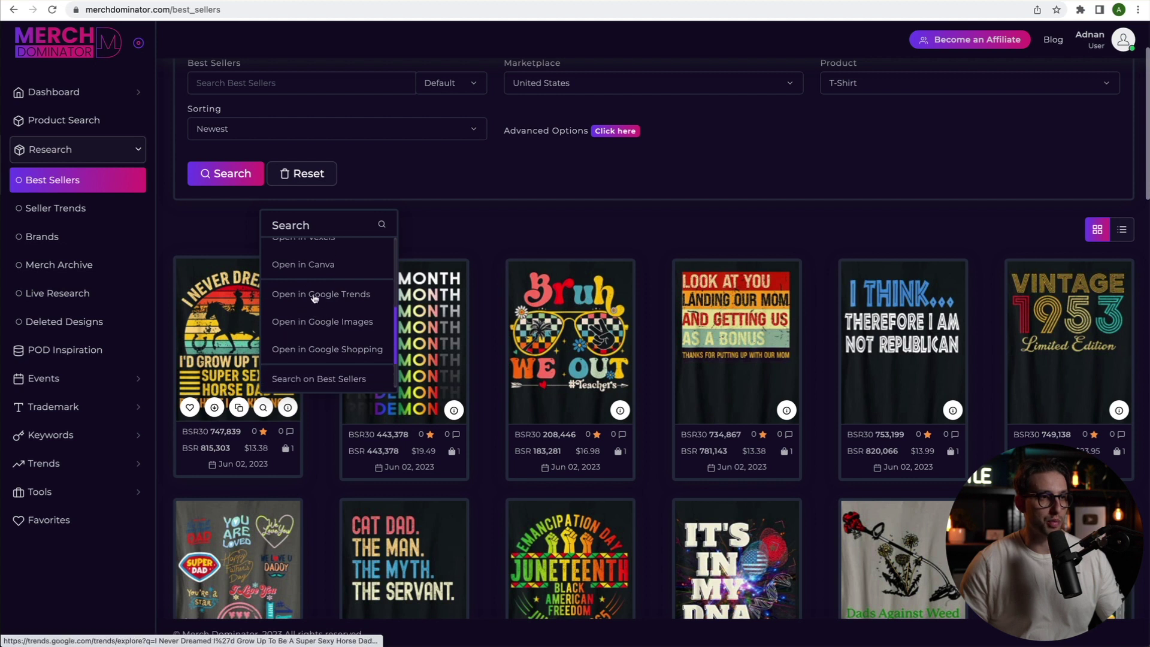
{"action": "scroll", "coordinate": [302, 329], "scroll_direction": "down", "scroll_amount": 2}
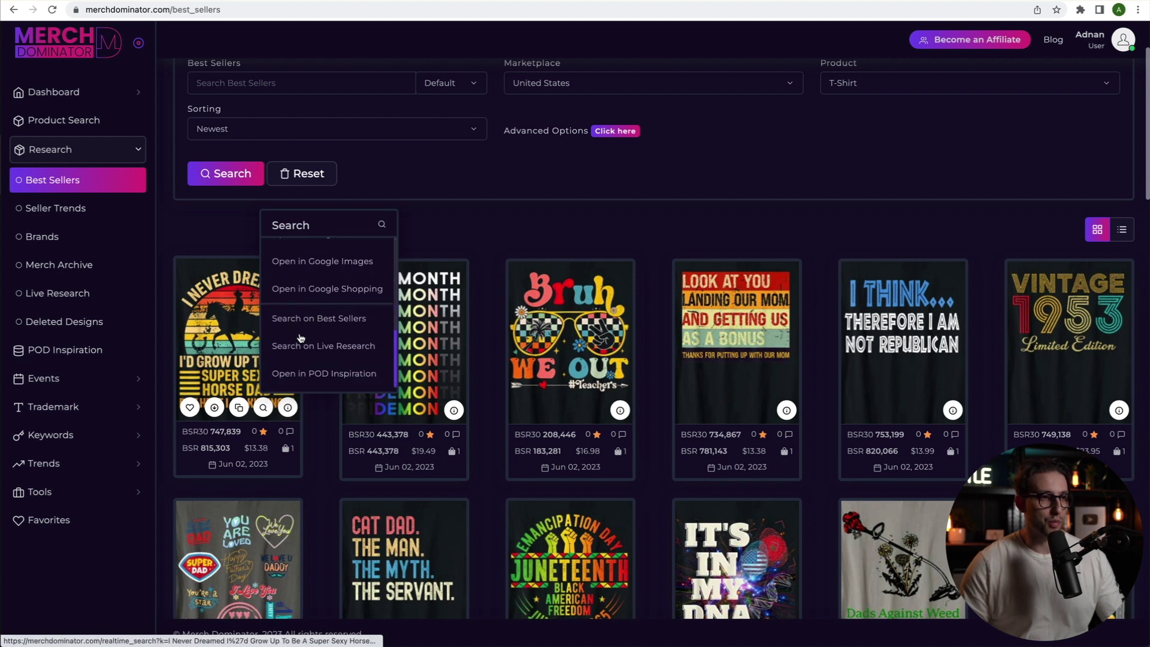
{"action": "scroll", "coordinate": [301, 337], "scroll_direction": "down", "scroll_amount": 1}
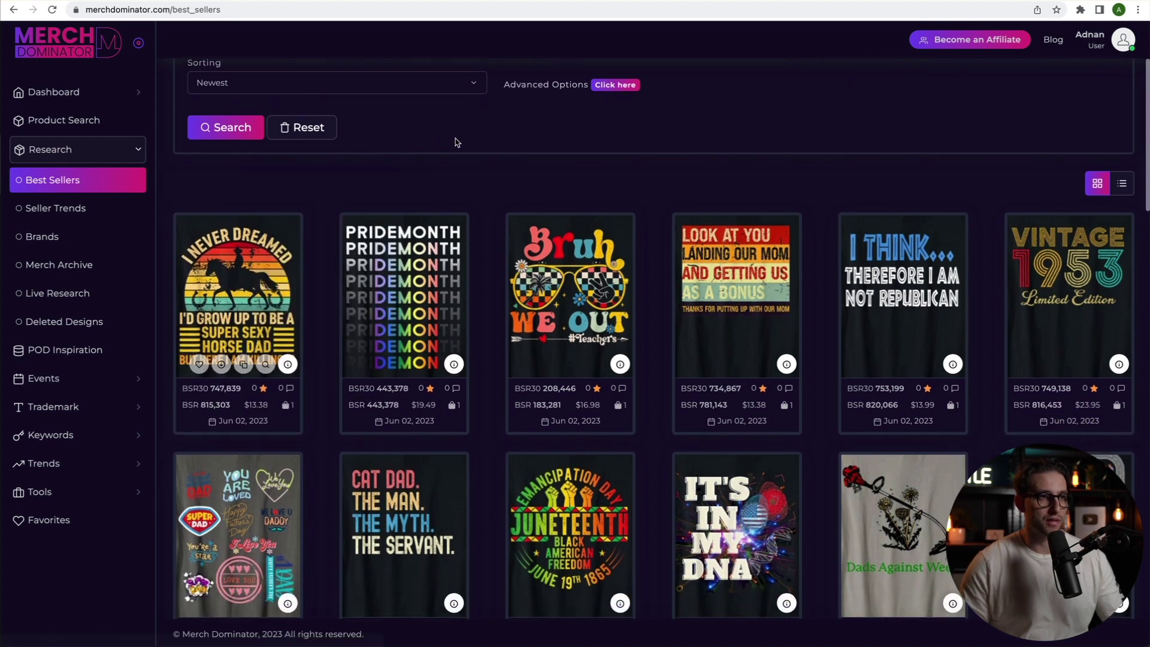
{"action": "scroll", "coordinate": [459, 173], "scroll_direction": "up", "scroll_amount": 3}
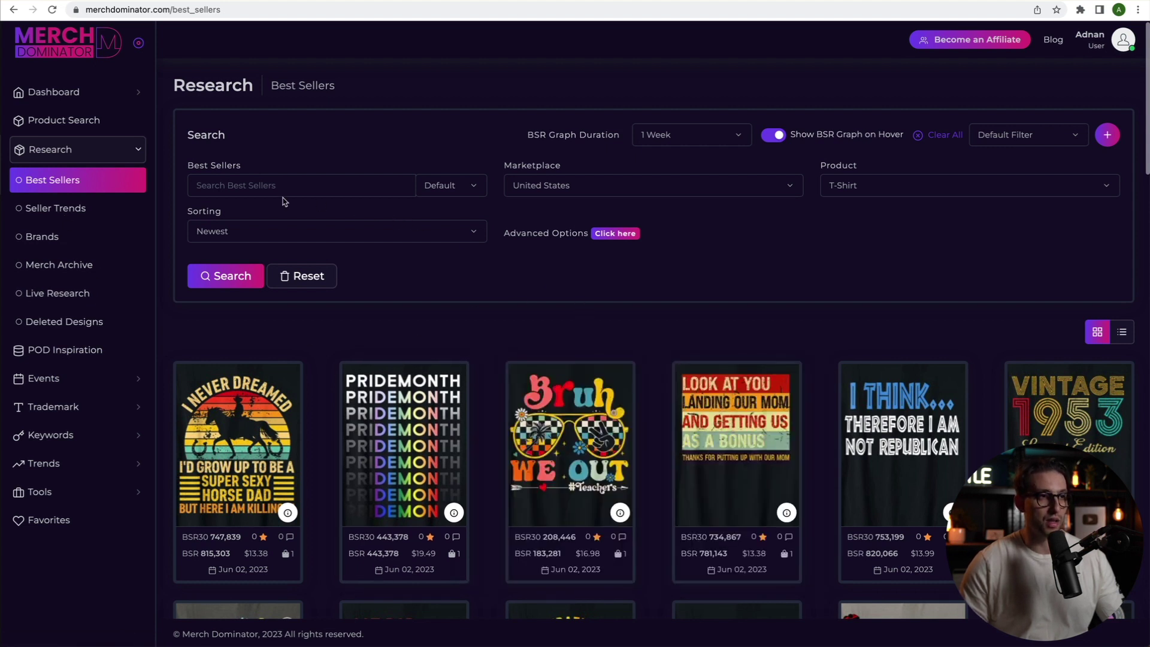
Open the Star Wars Dadalorian shirt's design details and view its BSR graph over 1 Year, 180 Days, and 90 Days.
{"action": "mouse_move", "coordinate": [401, 362]}
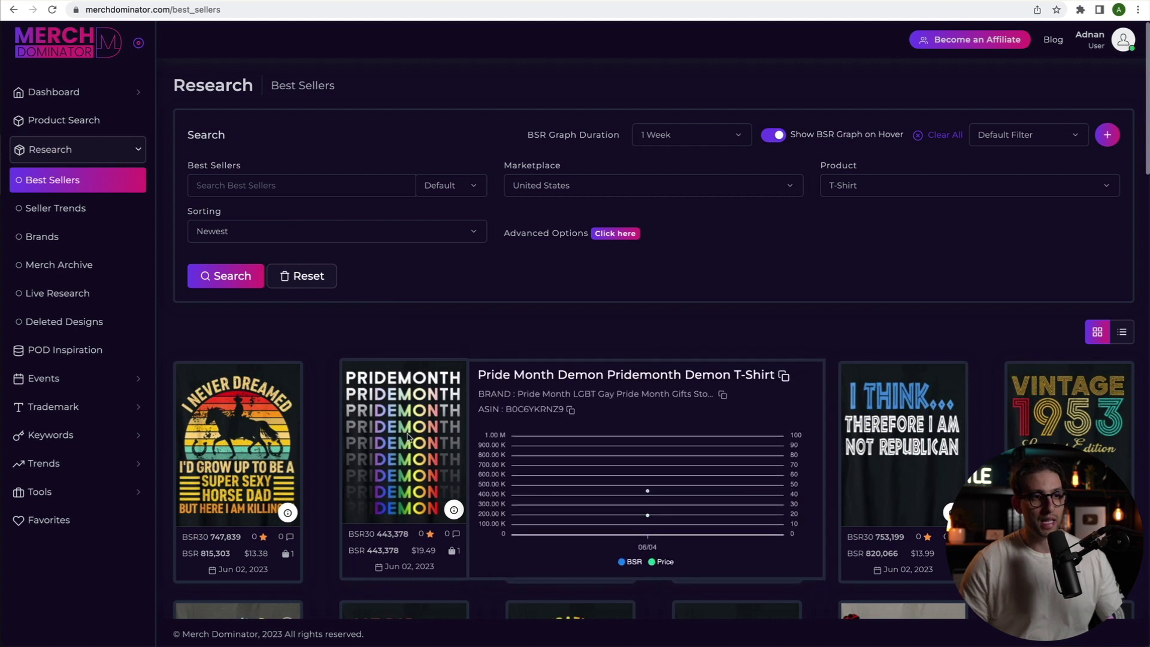
{"action": "mouse_move", "coordinate": [614, 494]}
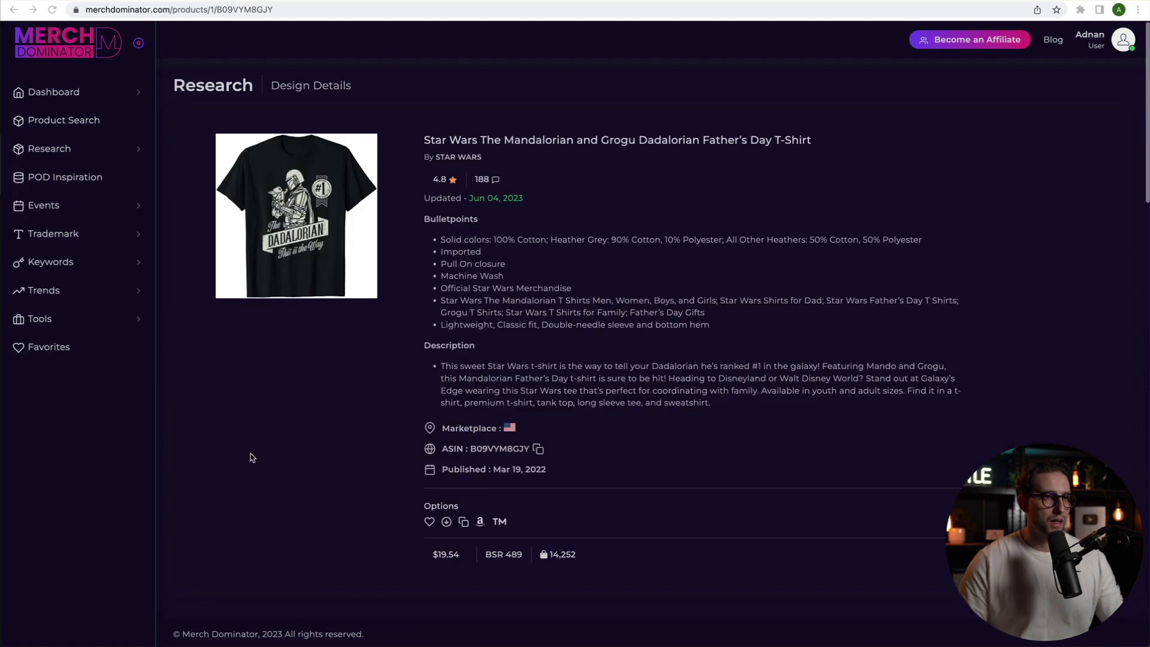
{"action": "scroll", "coordinate": [414, 293], "scroll_direction": "down", "scroll_amount": 10}
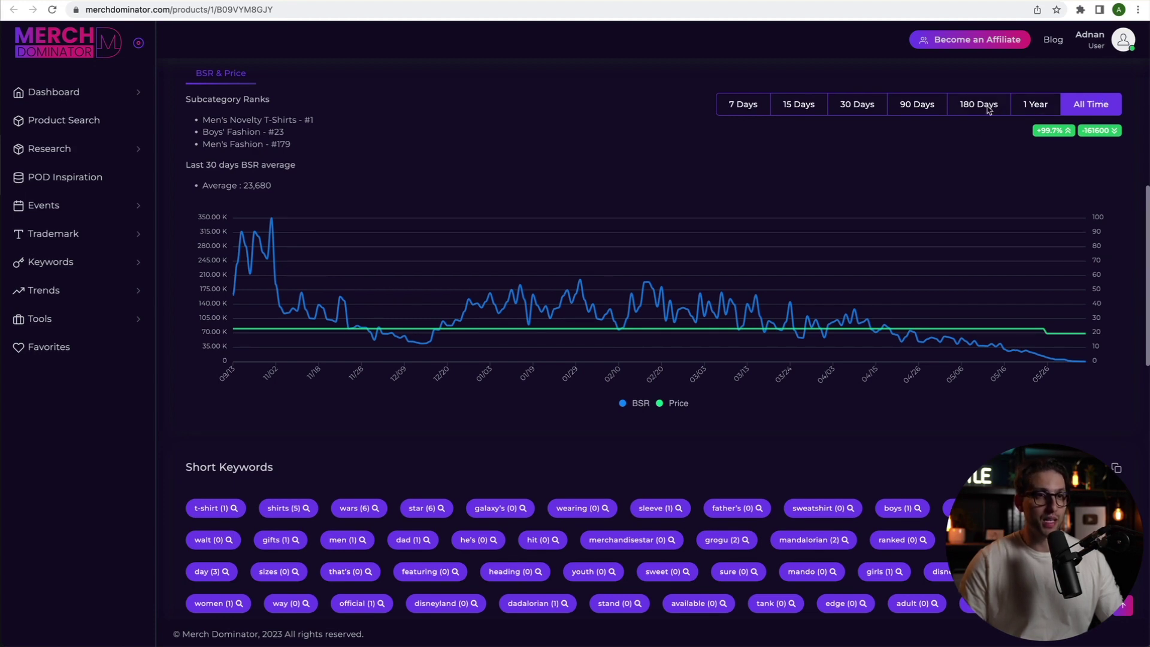
{"action": "left_click", "coordinate": [1022, 106]}
{"action": "left_click", "coordinate": [983, 107]}
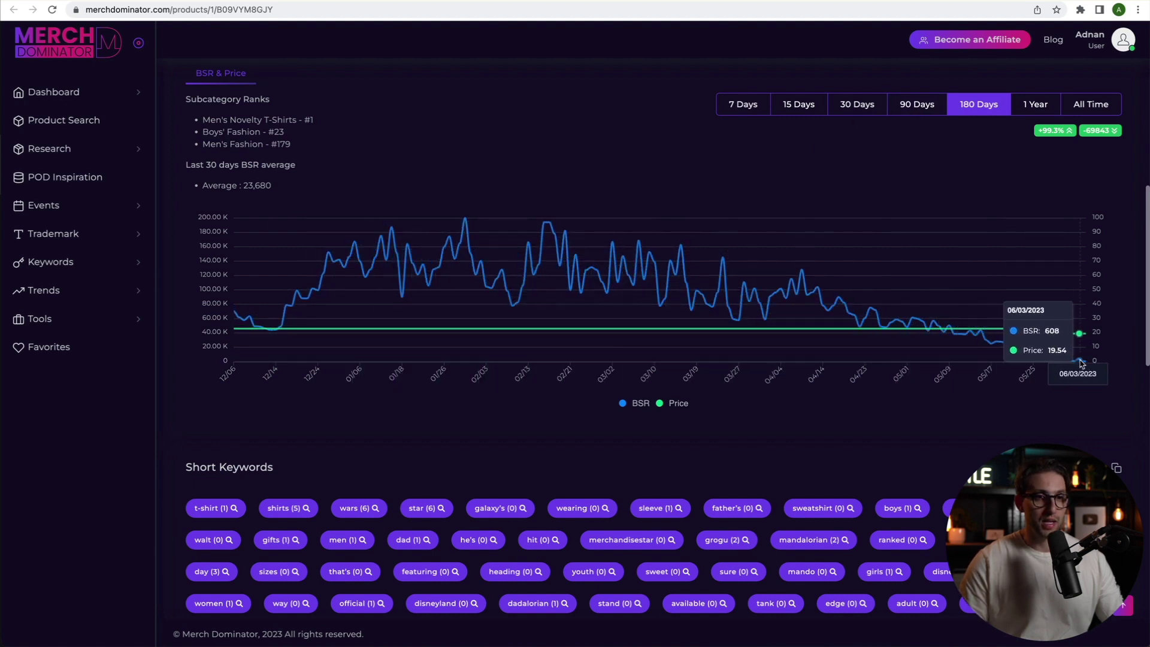
{"action": "left_click", "coordinate": [904, 106]}
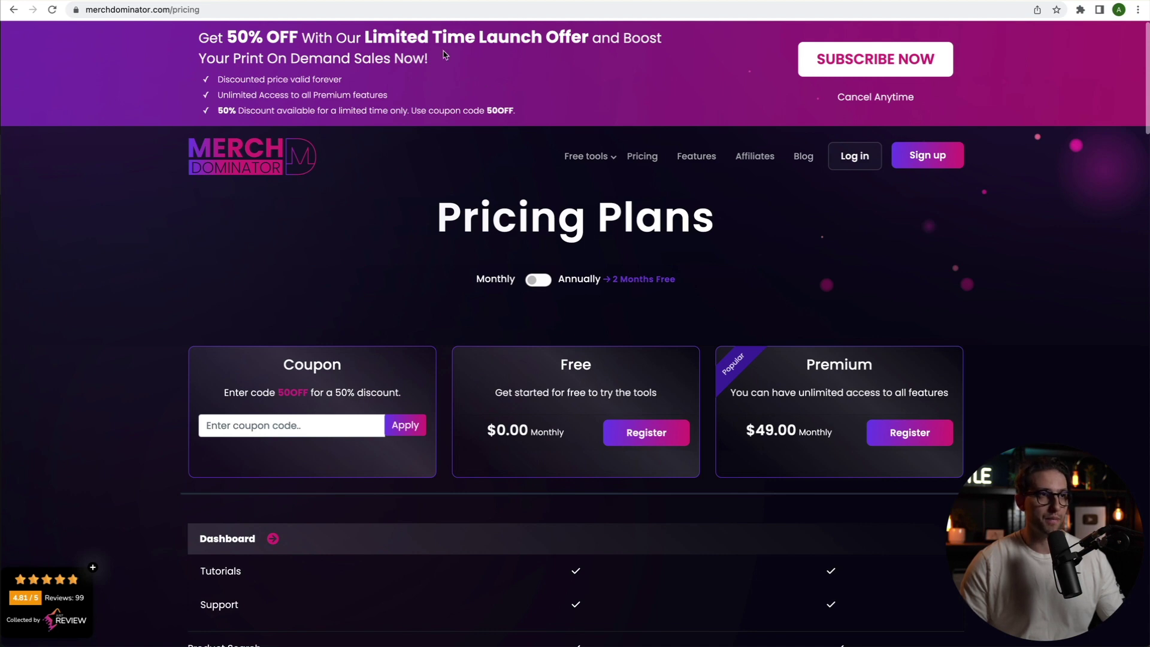
Go through the open Mr Addie pages for free niches, niche subscription, account creation, Merch course, and private coaching.
{"action": "key", "text": "ctrl+Tab"}
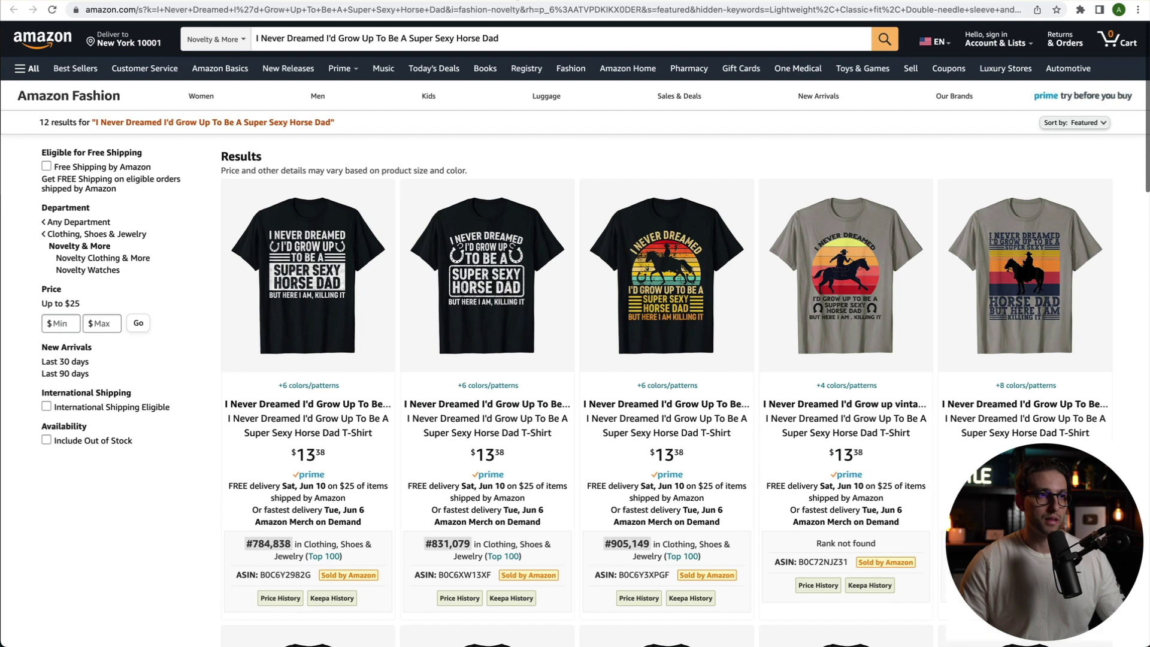
{"action": "key", "text": "ctrl+Tab"}
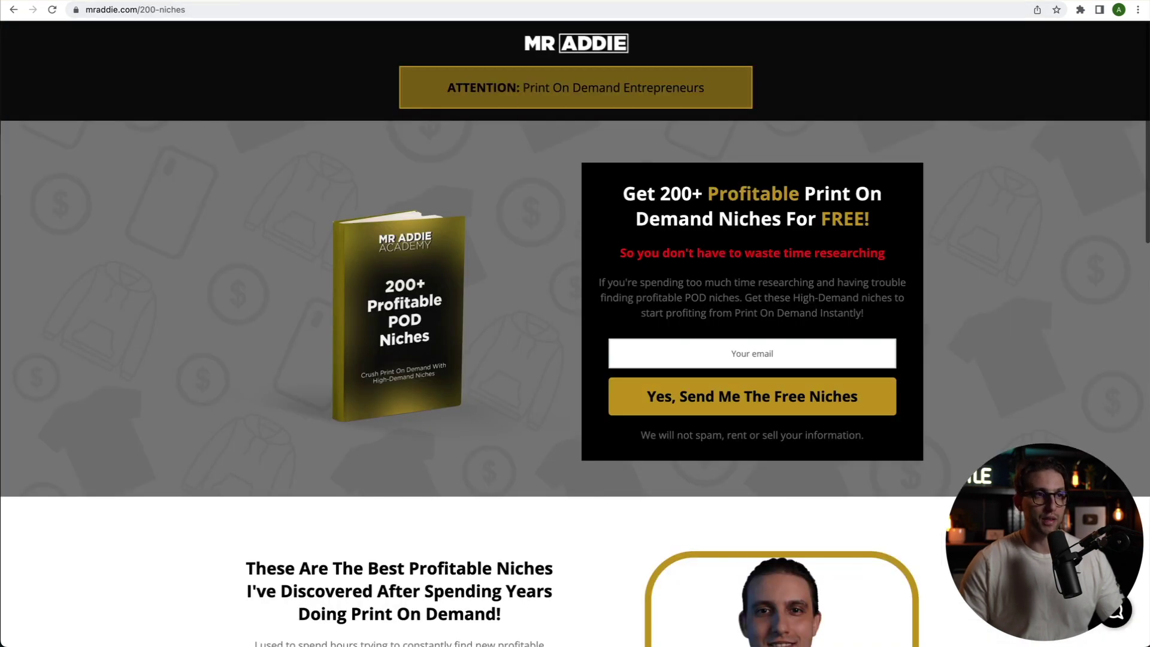
{"action": "key", "text": "ctrl+Tab"}
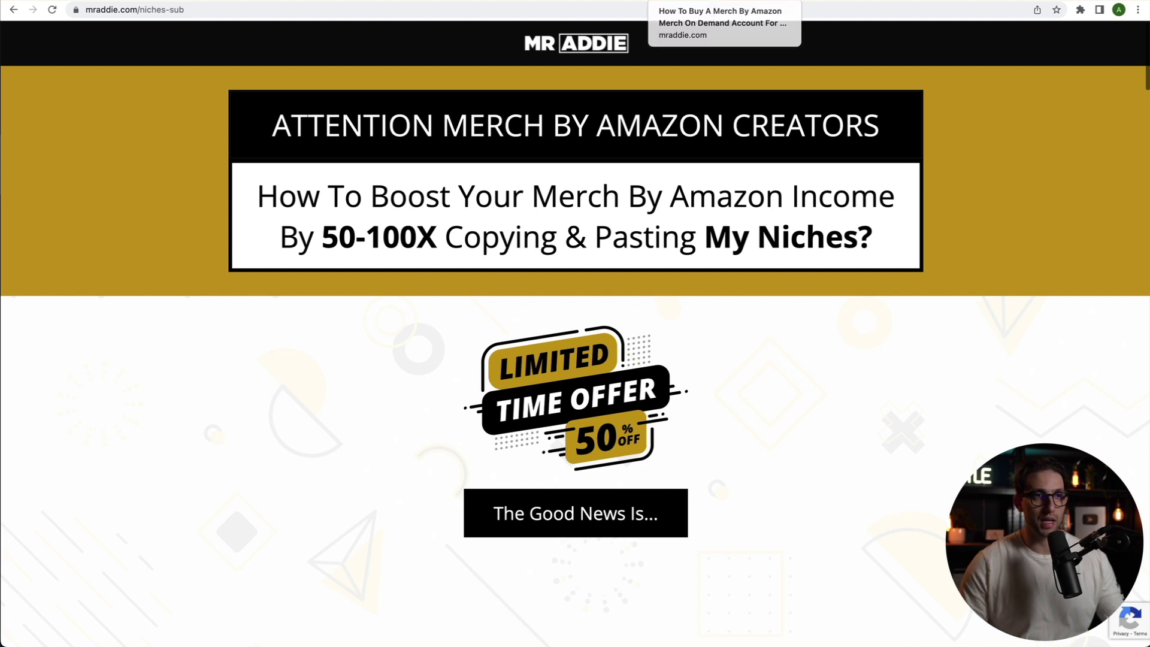
{"action": "key", "text": "ctrl+Tab"}
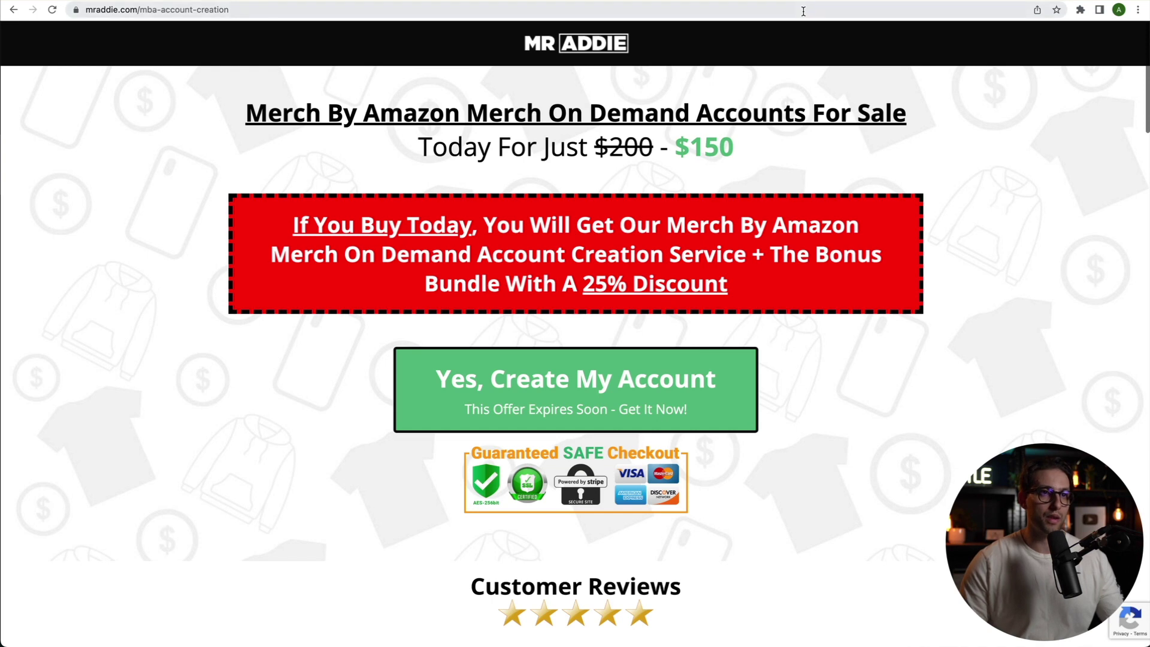
{"action": "left_click", "coordinate": [742, 2]}
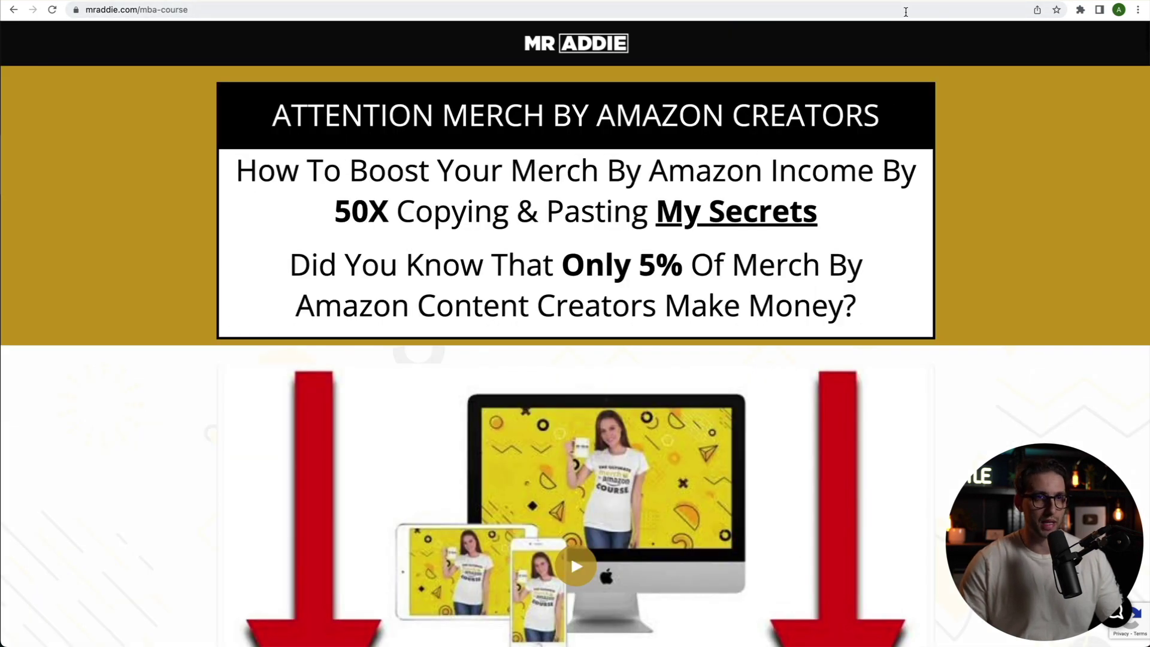
{"action": "left_click", "coordinate": [864, 3]}
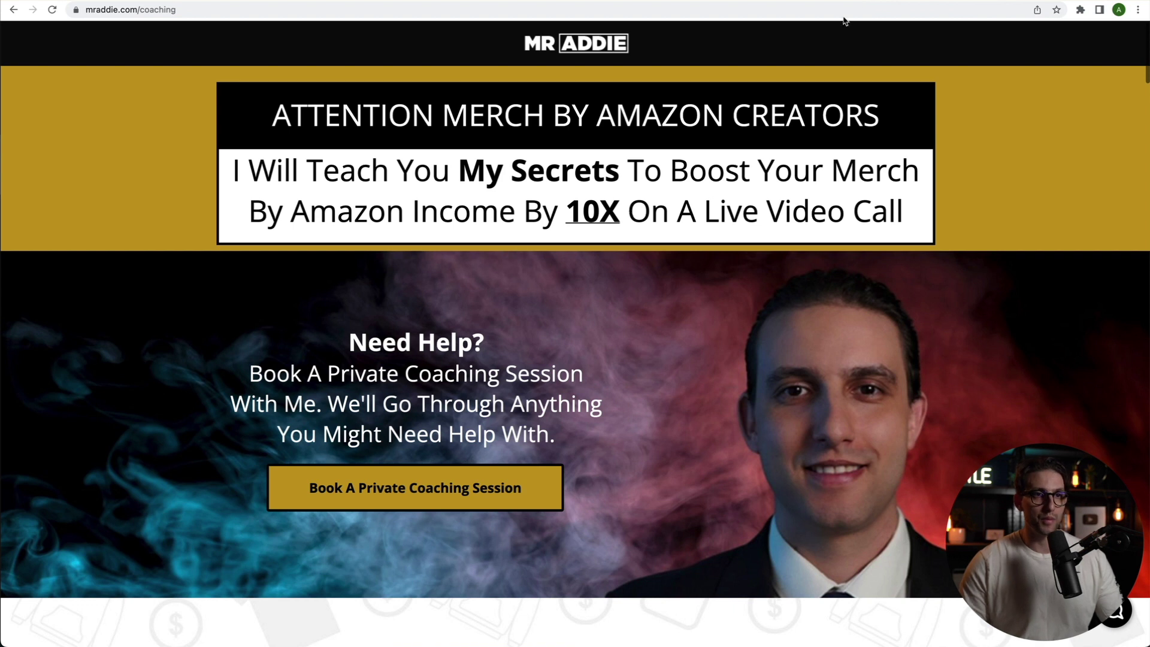